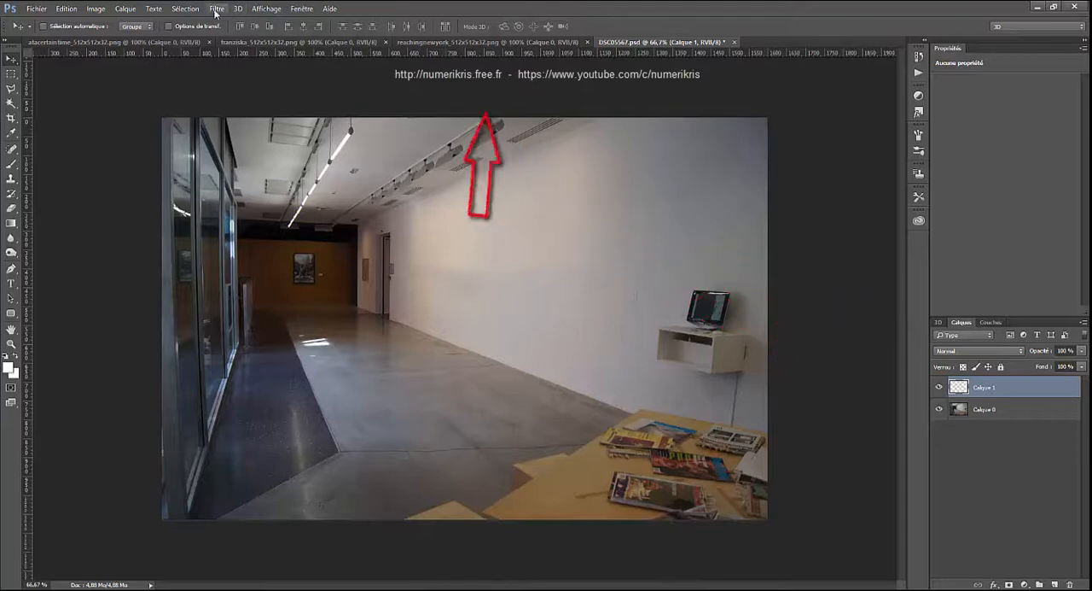
# - Open the Vanishing Point filter on the Calque 1 layer
pyautogui.click(217, 9)
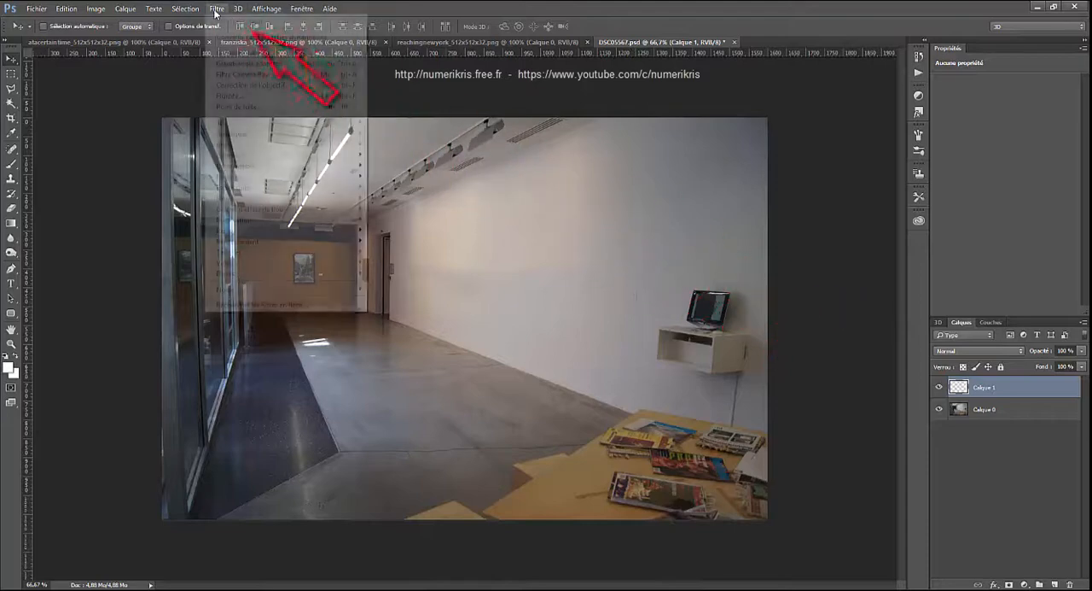
pyautogui.click(232, 107)
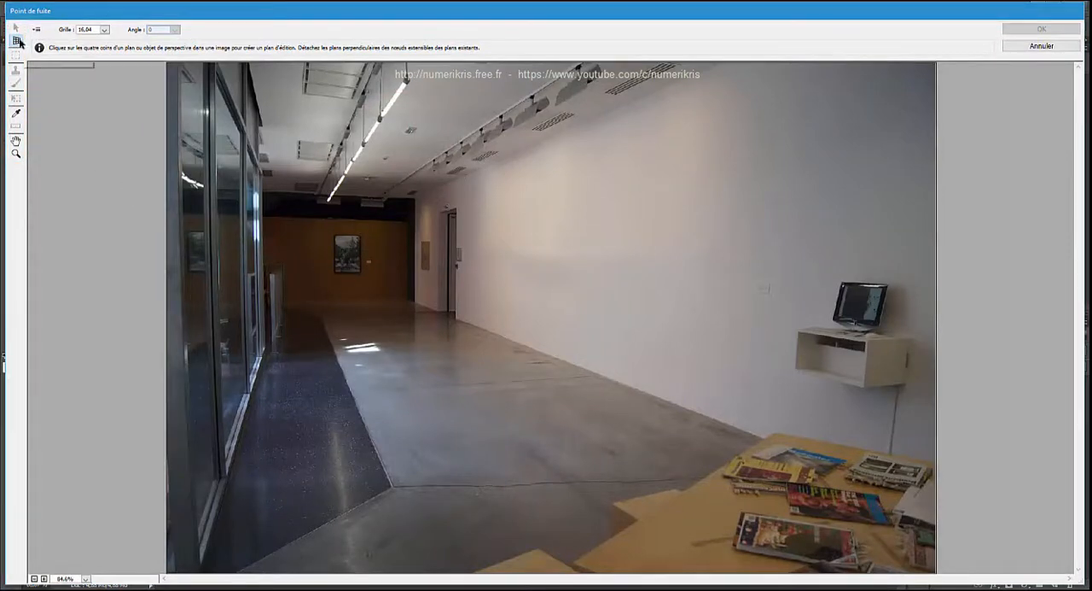
# - Create a four-corner perspective plane on the narrow floor-to-ceiling wall section between the dark far corner and the doorway
pyautogui.click(16, 155)
pyautogui.click(410, 294)
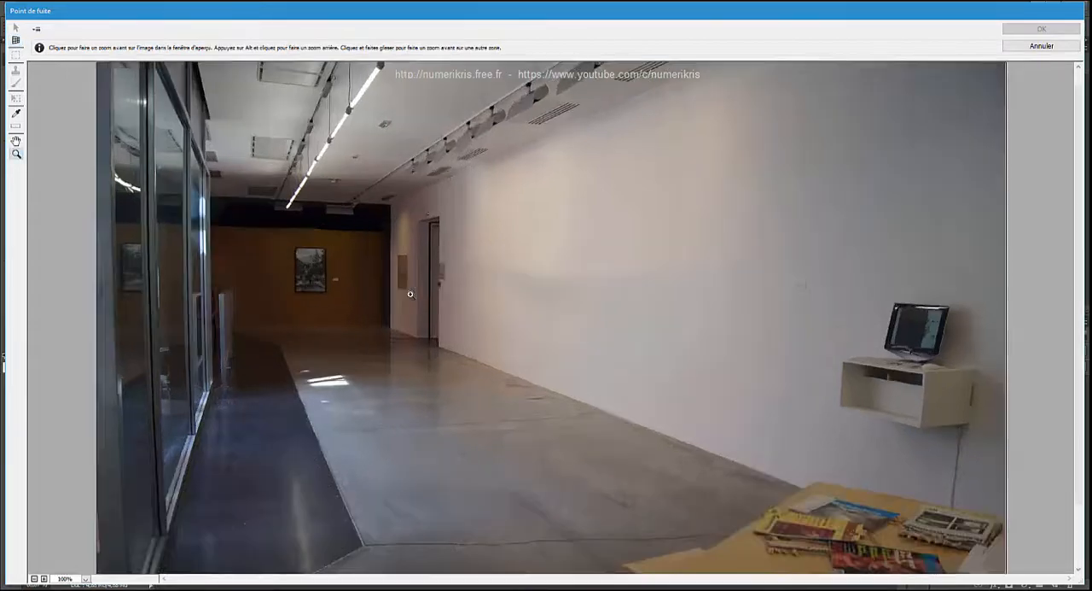
pyautogui.click(387, 310)
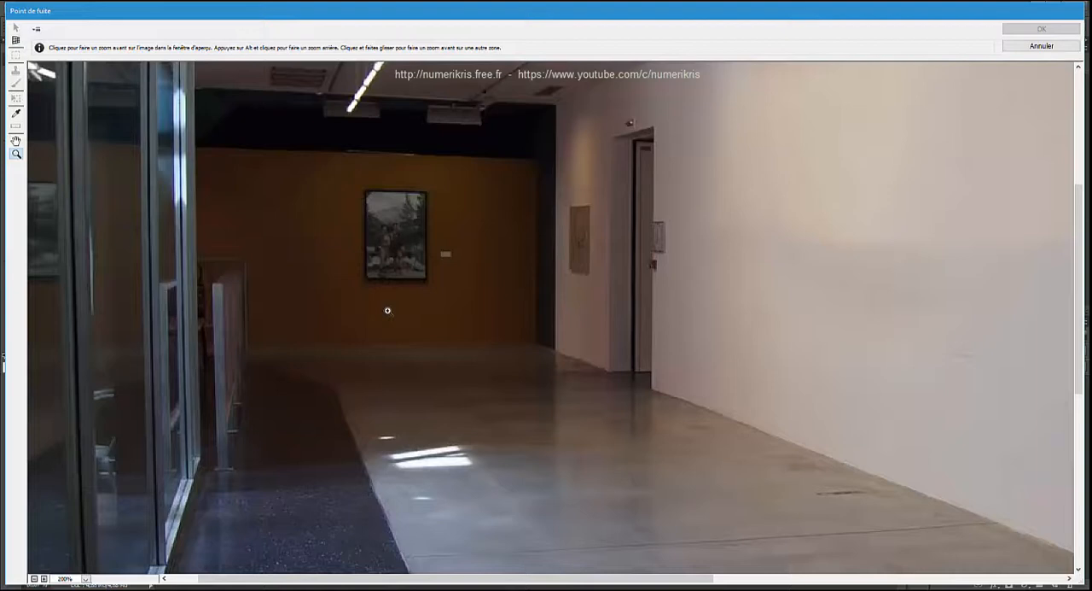
pyautogui.press('alt')
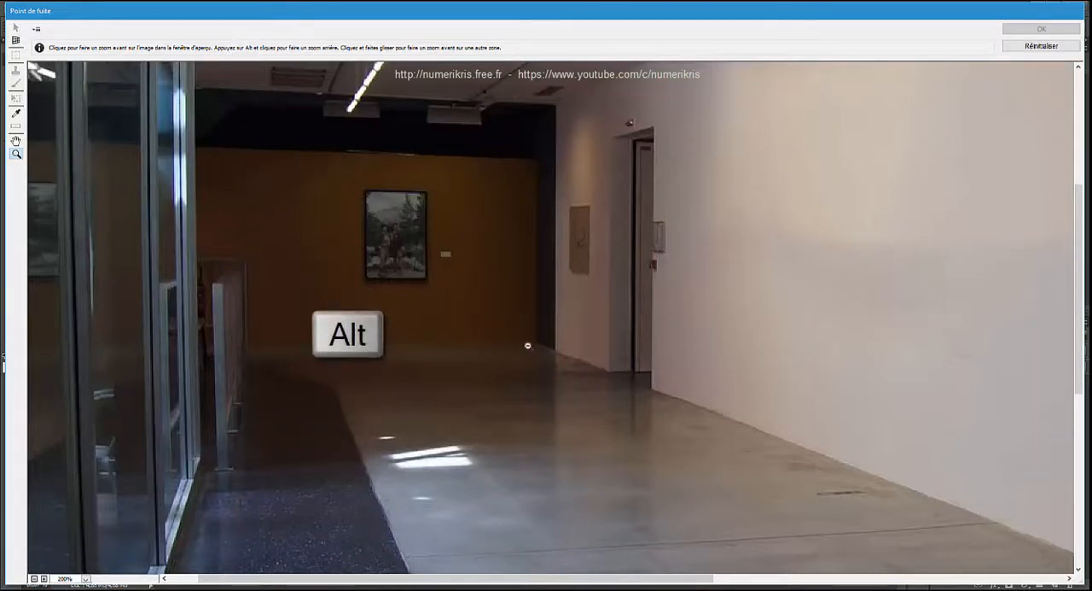
pyautogui.keyDown('alt'); pyautogui.click(560, 348); pyautogui.keyUp('alt')
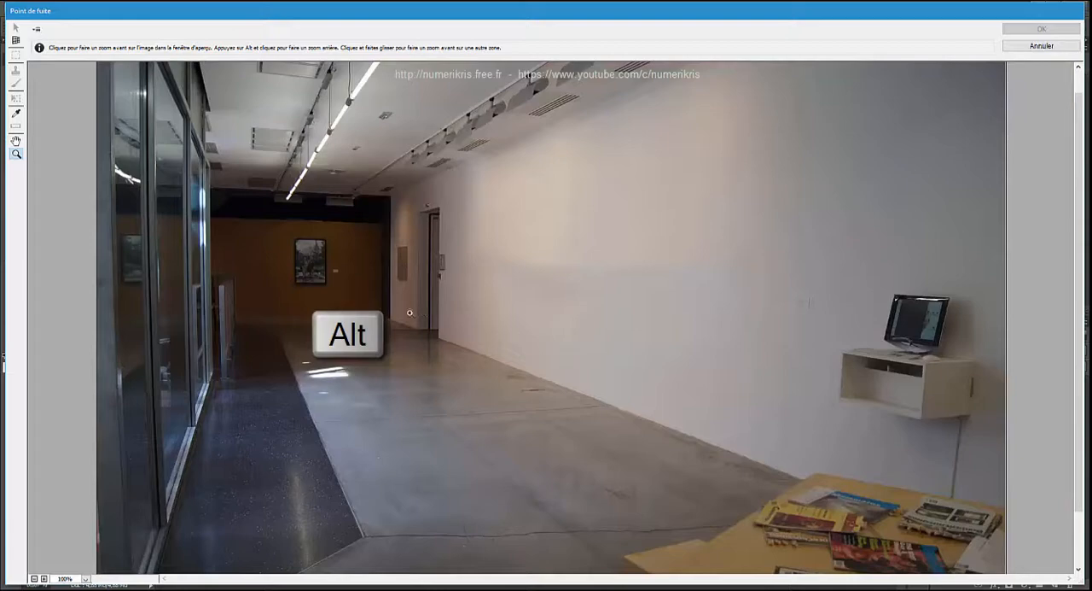
pyautogui.click(410, 314)
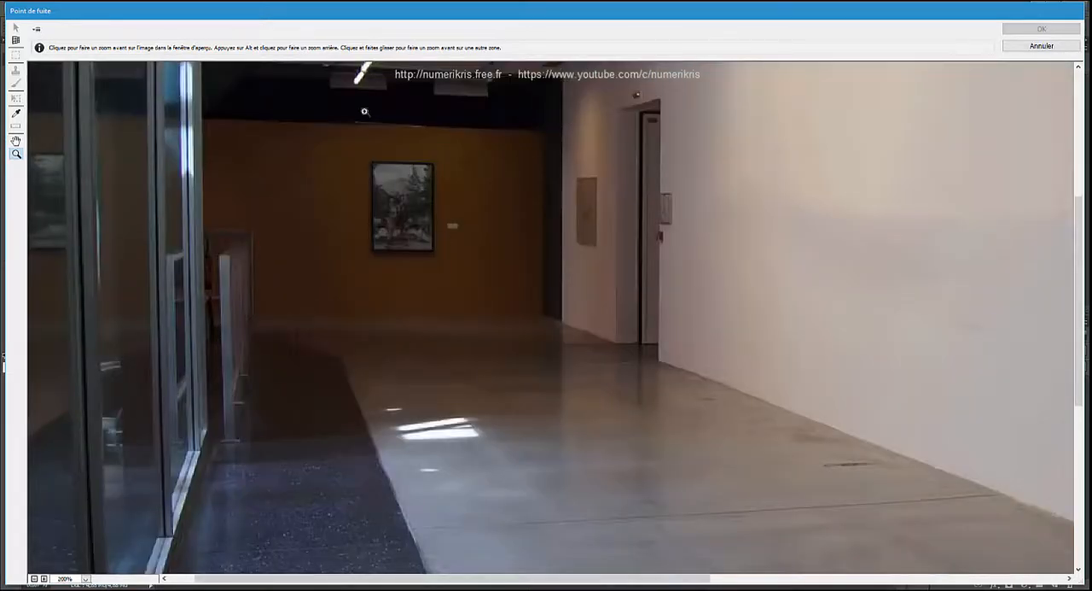
pyautogui.click(17, 141)
pyautogui.moveTo(488, 234); pyautogui.dragTo(483, 329)
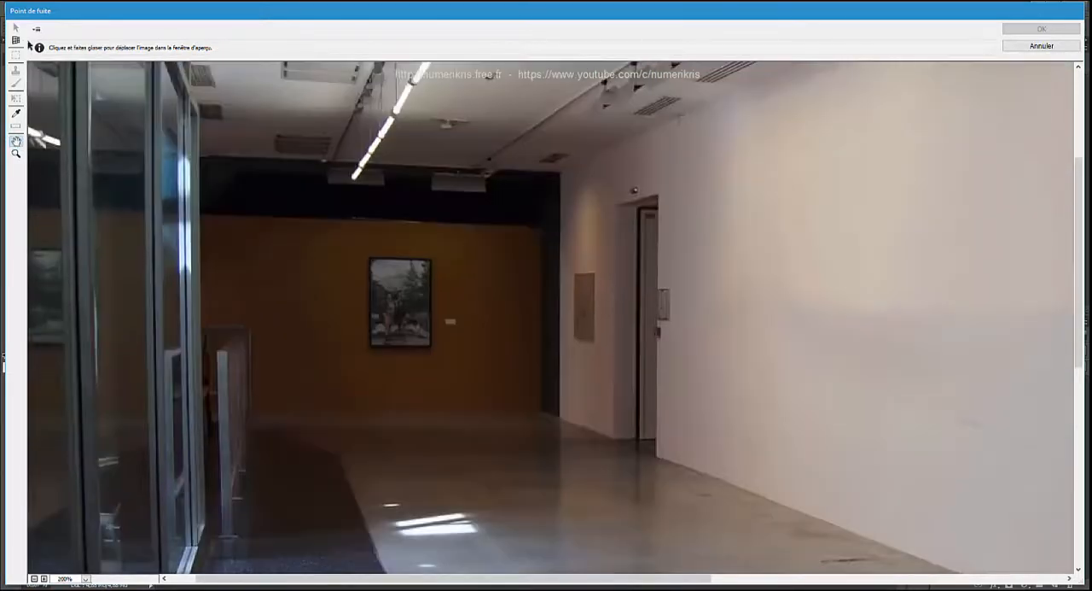
pyautogui.click(17, 41)
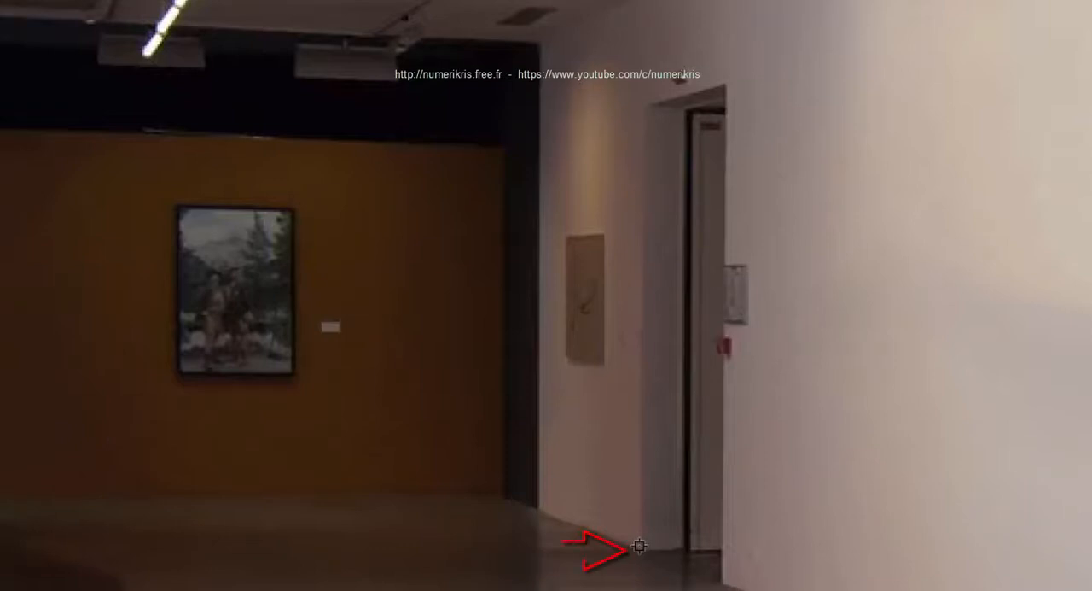
pyautogui.moveTo(641, 544)
pyautogui.mouseDown()
pyautogui.moveTo(653, 305)
pyautogui.moveTo(641, 102)
pyautogui.mouseUp()
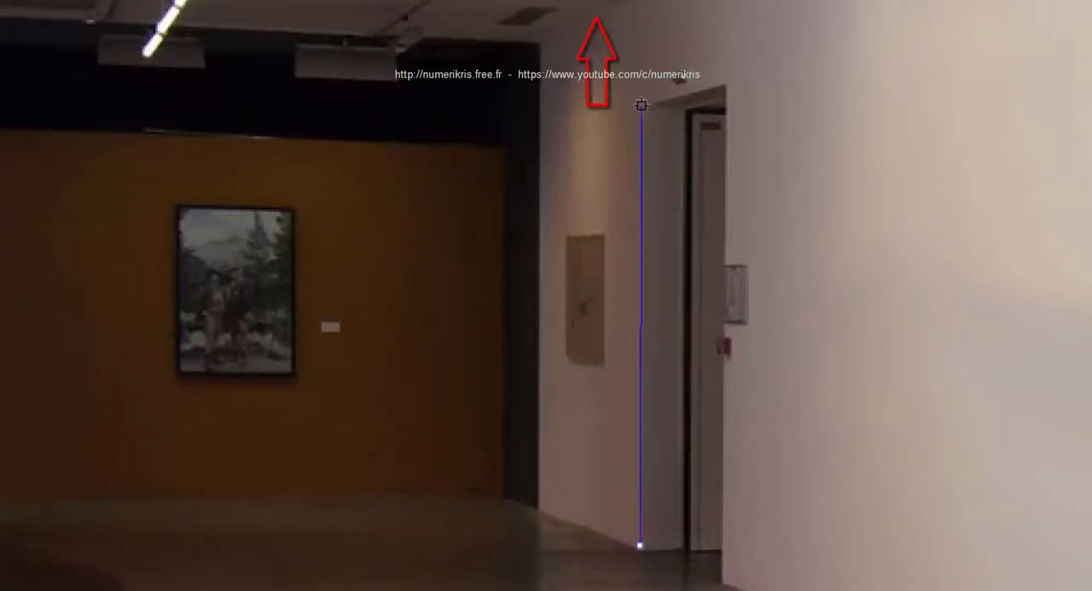
pyautogui.moveTo(641, 105); pyautogui.dragTo(641, 2)
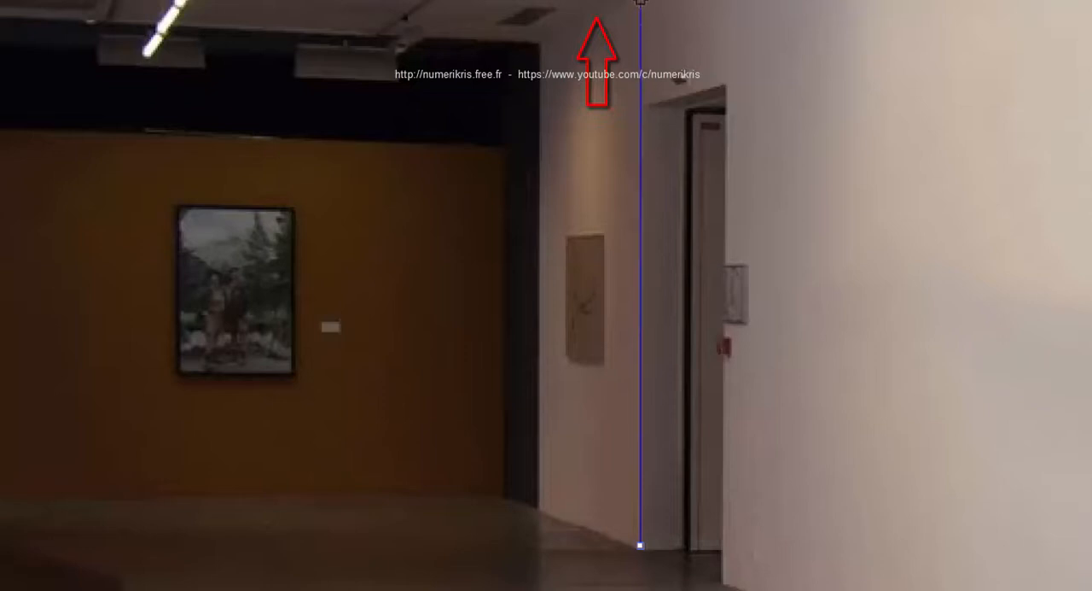
pyautogui.click(641, 0)
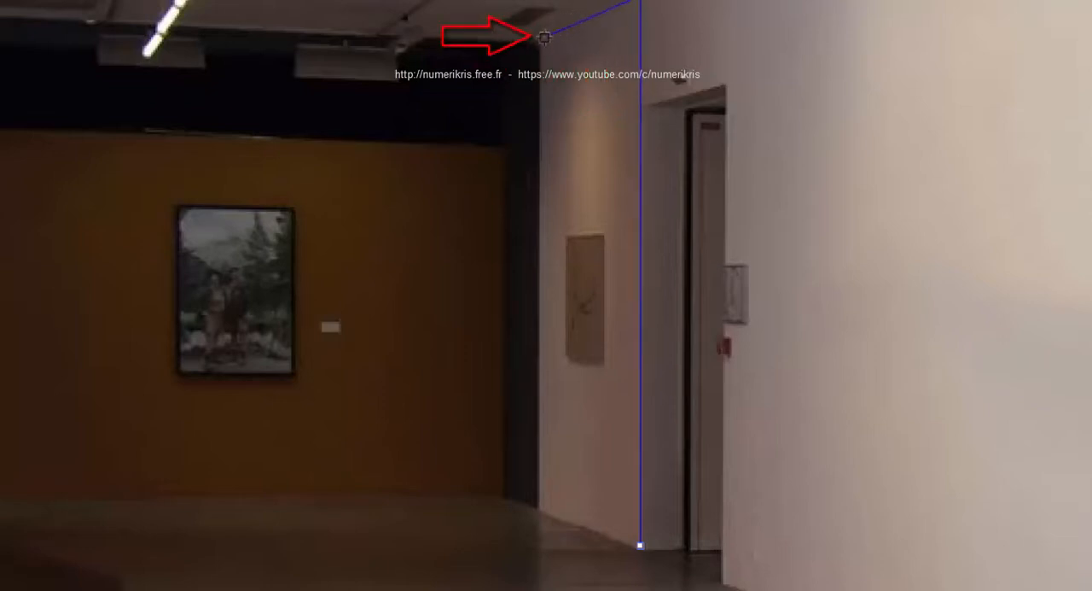
pyautogui.click(536, 41)
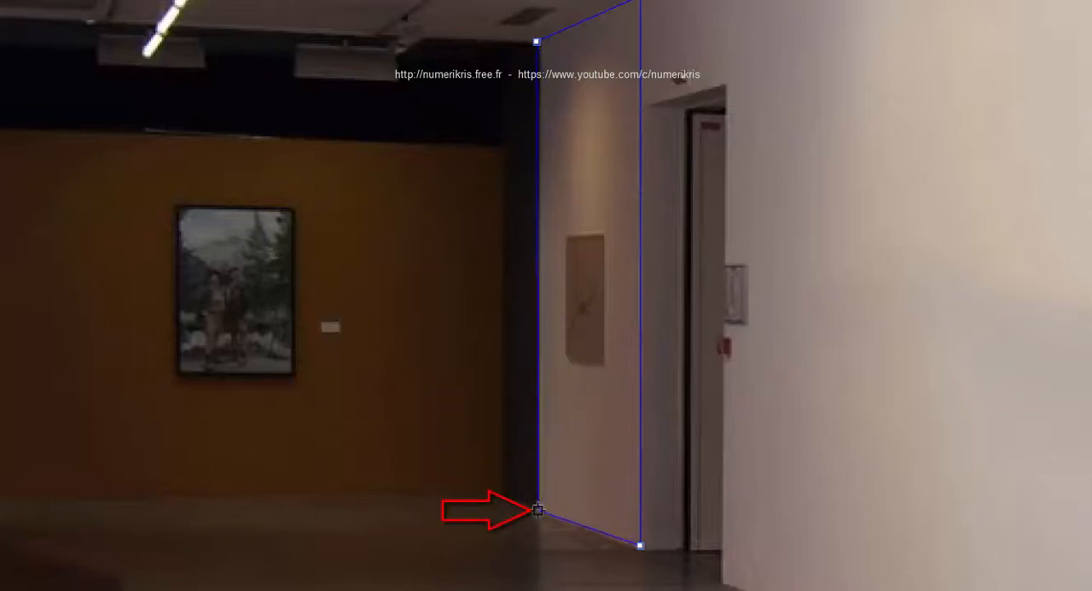
pyautogui.click(538, 509)
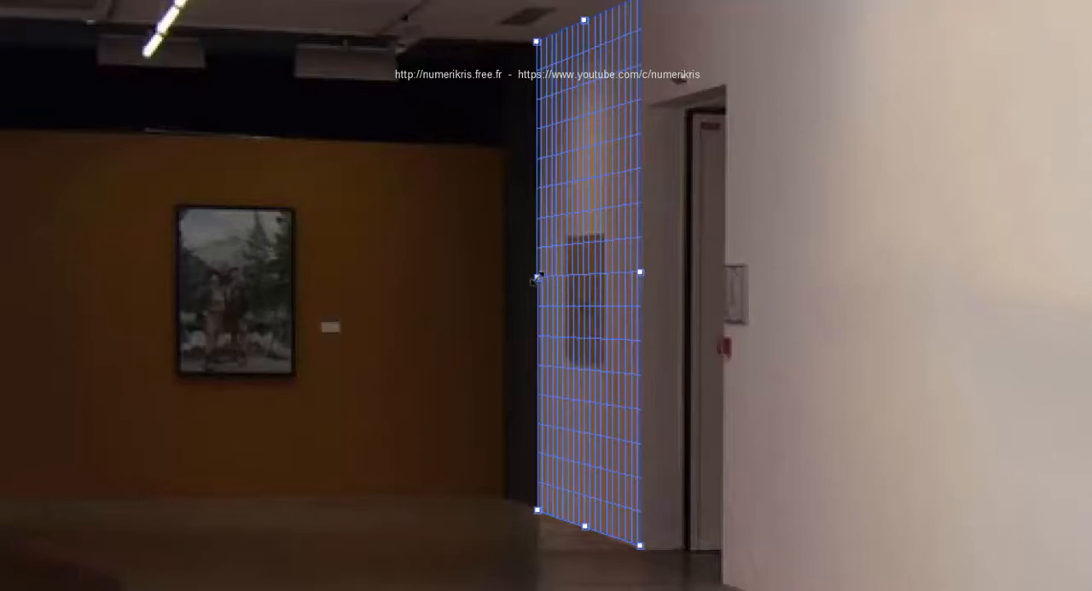
# - Resize the plane by its side edges to fit the wall section between the dark corner and the door recess
pyautogui.moveTo(536, 276); pyautogui.dragTo(356, 285)
pyautogui.moveTo(321, 247); pyautogui.dragTo(555, 258)
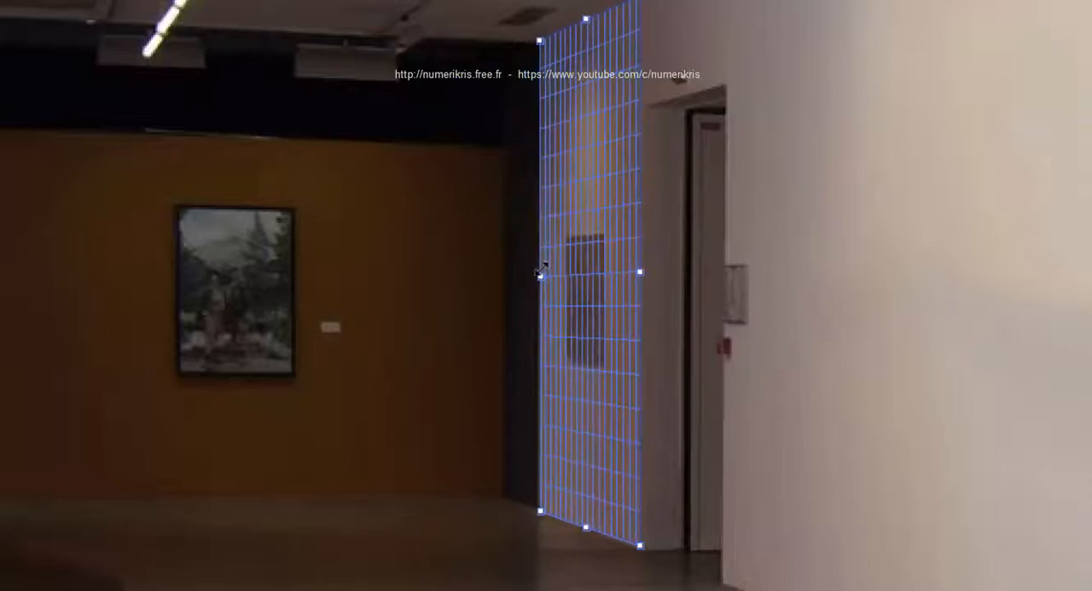
pyautogui.moveTo(640, 272)
pyautogui.mouseDown()
pyautogui.moveTo(800, 271)
pyautogui.moveTo(663, 268)
pyautogui.moveTo(637, 281)
pyautogui.mouseUp()
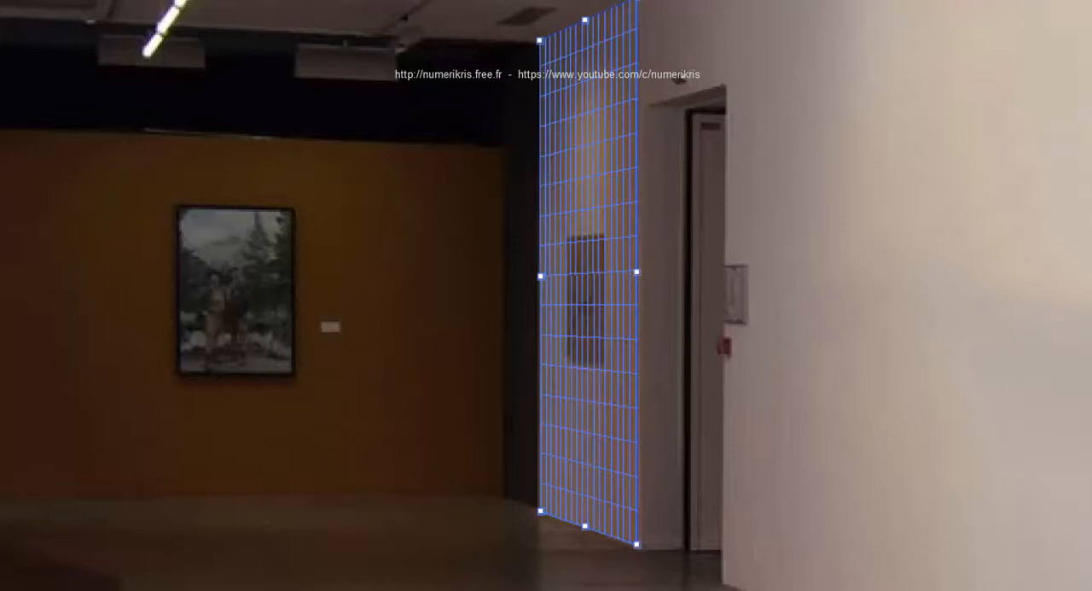
# - Fine-tune the plane's two lower corners to the floor line at the base of the narrow wall section, keeping the perspective valid
pyautogui.click(650, 522)
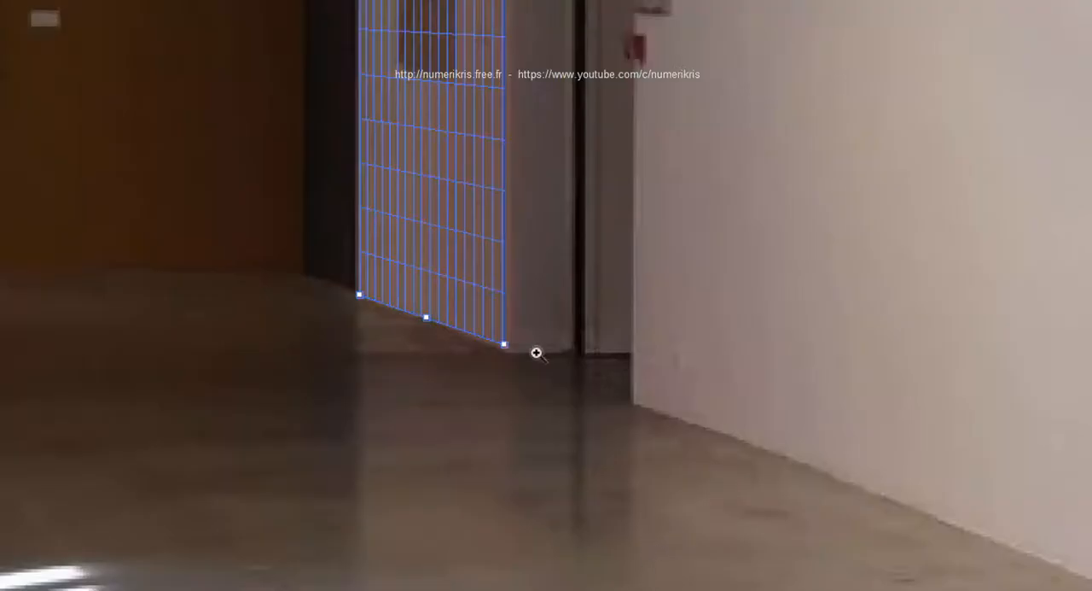
pyautogui.click(493, 303)
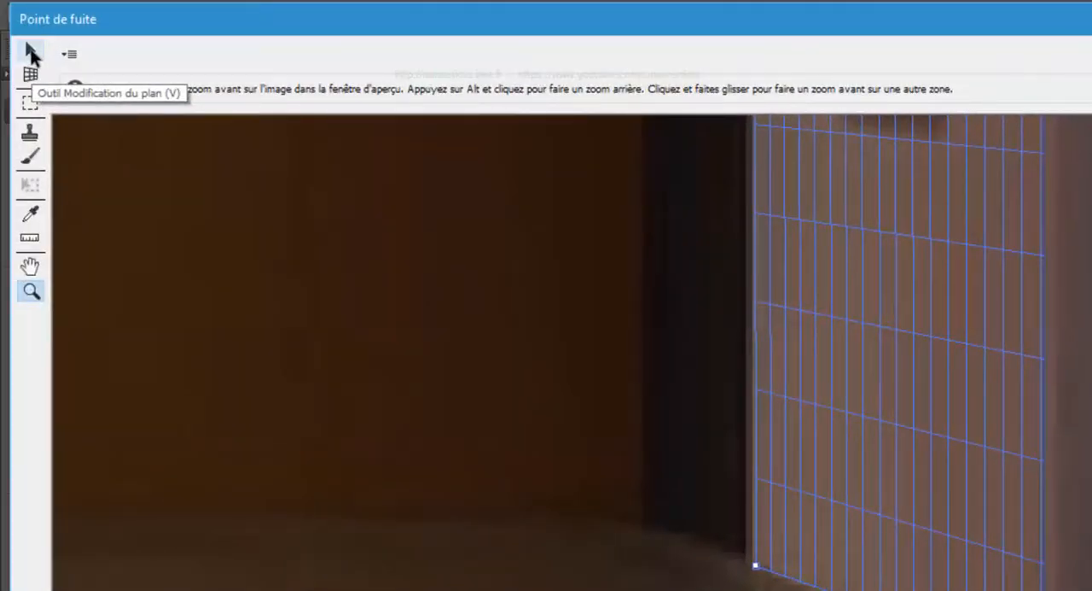
pyautogui.click(31, 54)
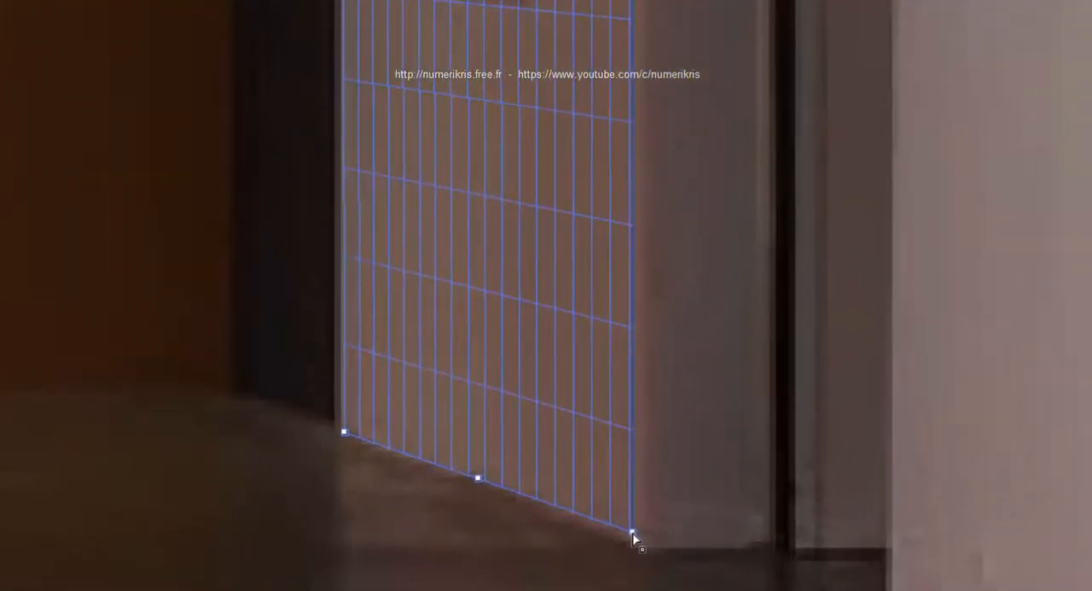
pyautogui.moveTo(634, 533)
pyautogui.mouseDown()
pyautogui.moveTo(646, 569)
pyautogui.moveTo(593, 590)
pyautogui.moveTo(638, 570)
pyautogui.moveTo(623, 541)
pyautogui.moveTo(604, 556)
pyautogui.moveTo(650, 550)
pyautogui.mouseUp()
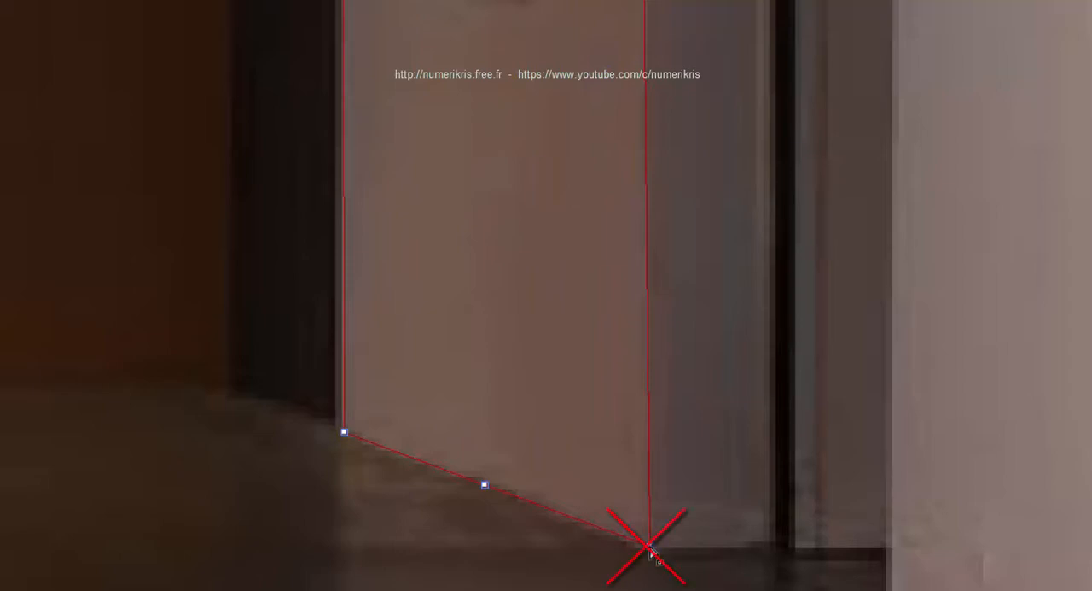
pyautogui.moveTo(651, 553)
pyautogui.mouseDown()
pyautogui.moveTo(635, 529)
pyautogui.moveTo(635, 549)
pyautogui.mouseUp()
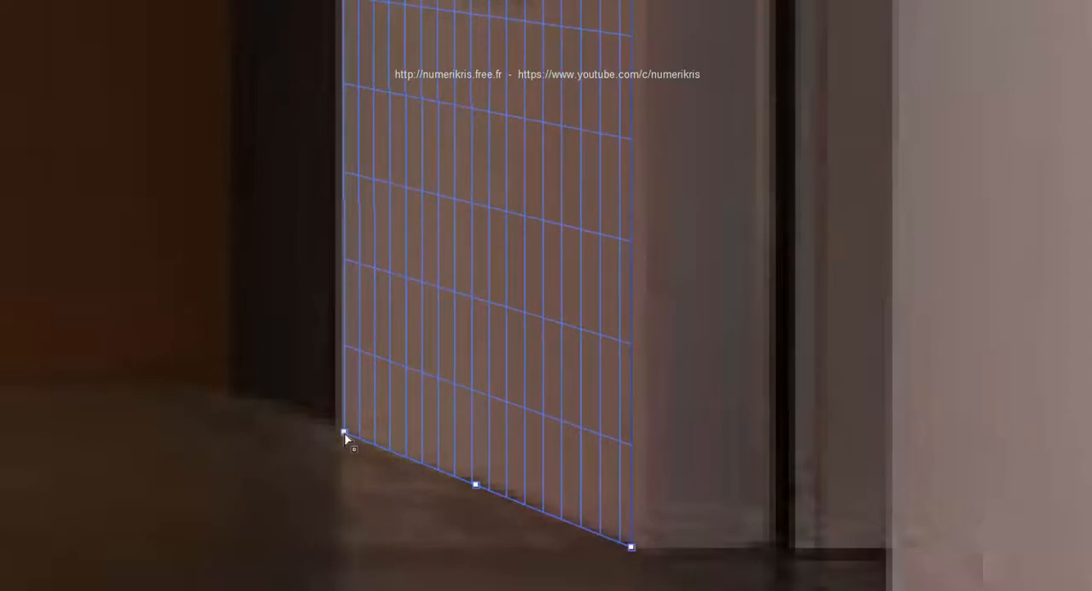
pyautogui.moveTo(342, 433); pyautogui.dragTo(341, 431)
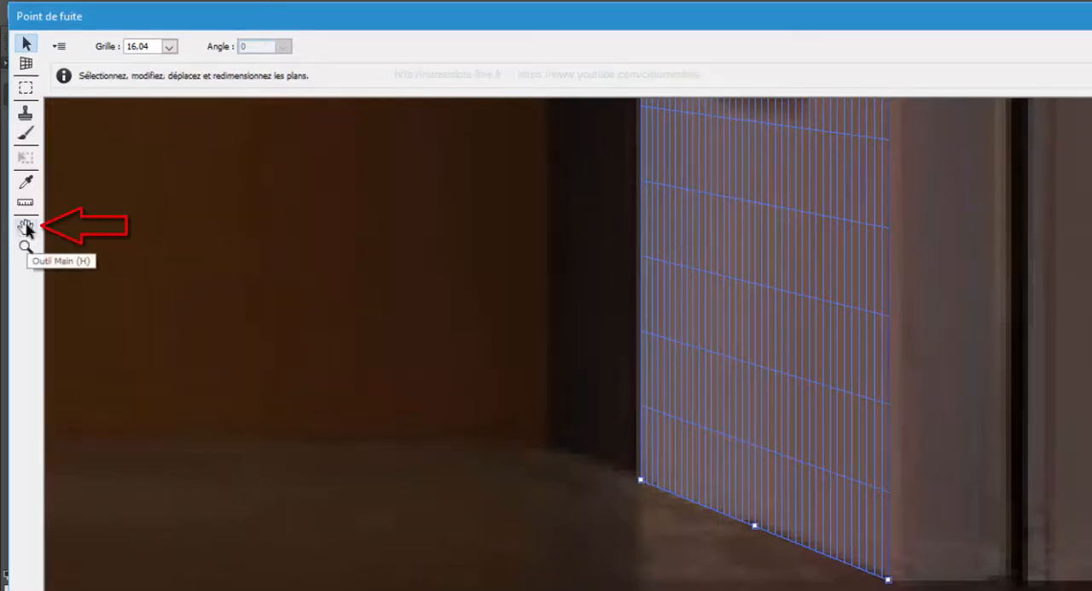
# - Align the plane's upper far corner with the point where the wall meets the ceiling at the dark corner
pyautogui.press('h')
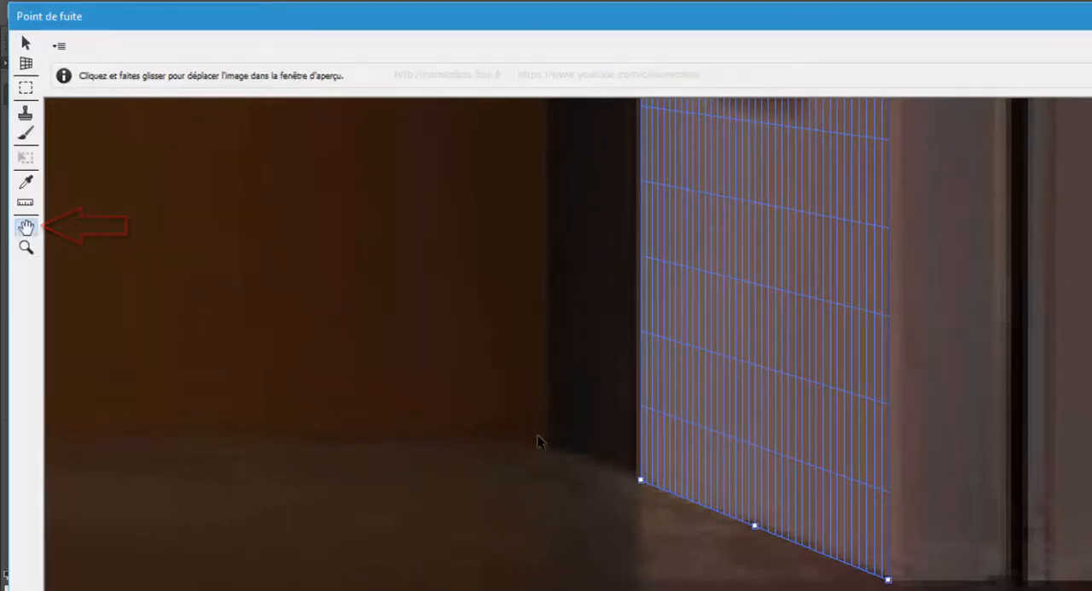
pyautogui.moveTo(539, 310); pyautogui.dragTo(554, 589)
pyautogui.moveTo(556, 488); pyautogui.dragTo(551, 588)
pyautogui.press('v')
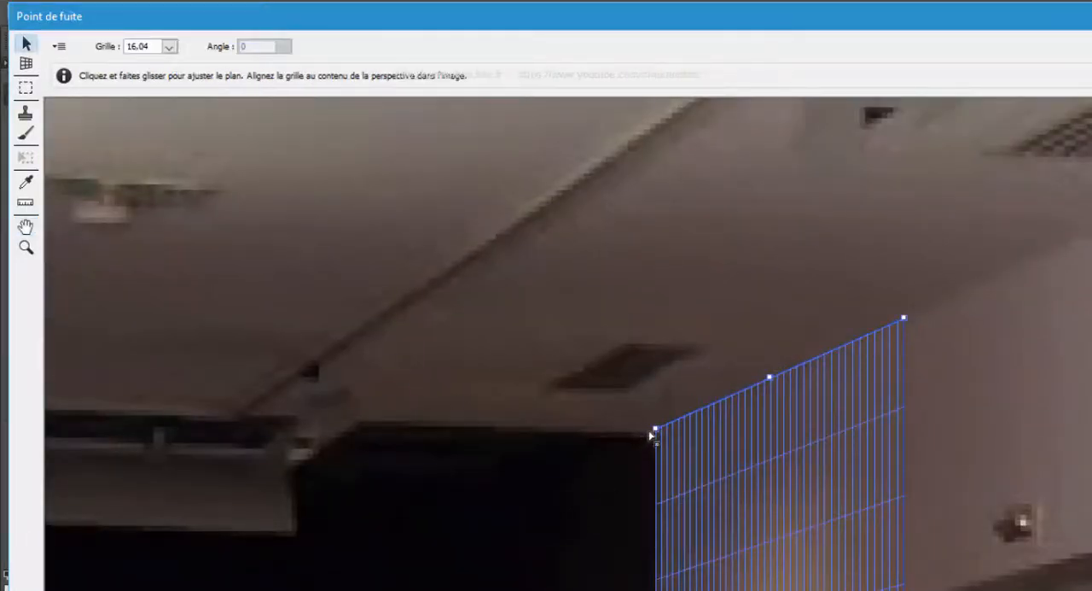
pyautogui.moveTo(657, 432); pyautogui.dragTo(658, 432)
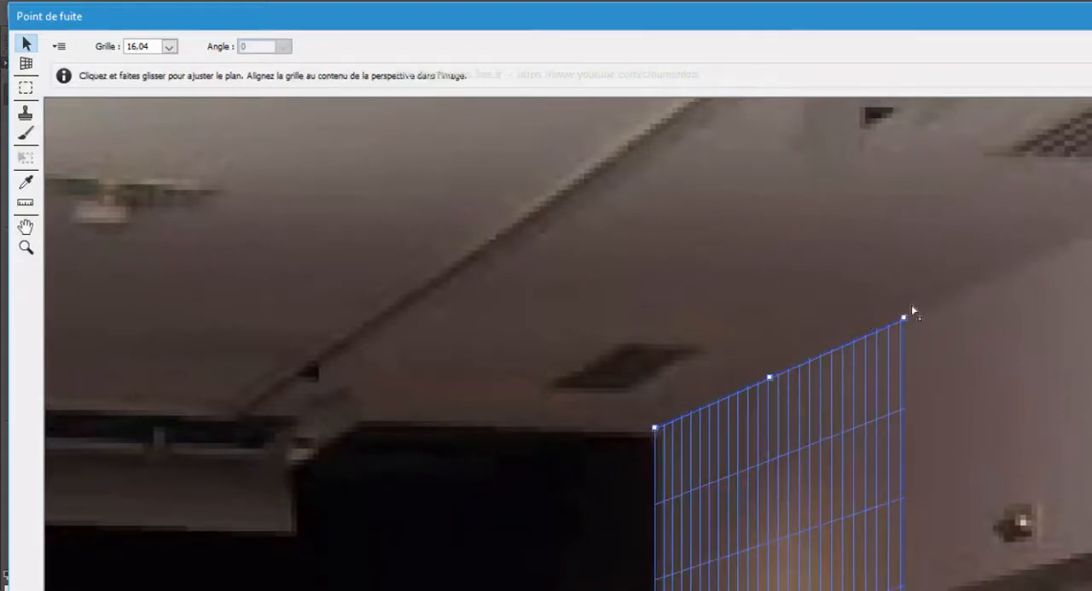
pyautogui.scroll(-5, 934, 428)
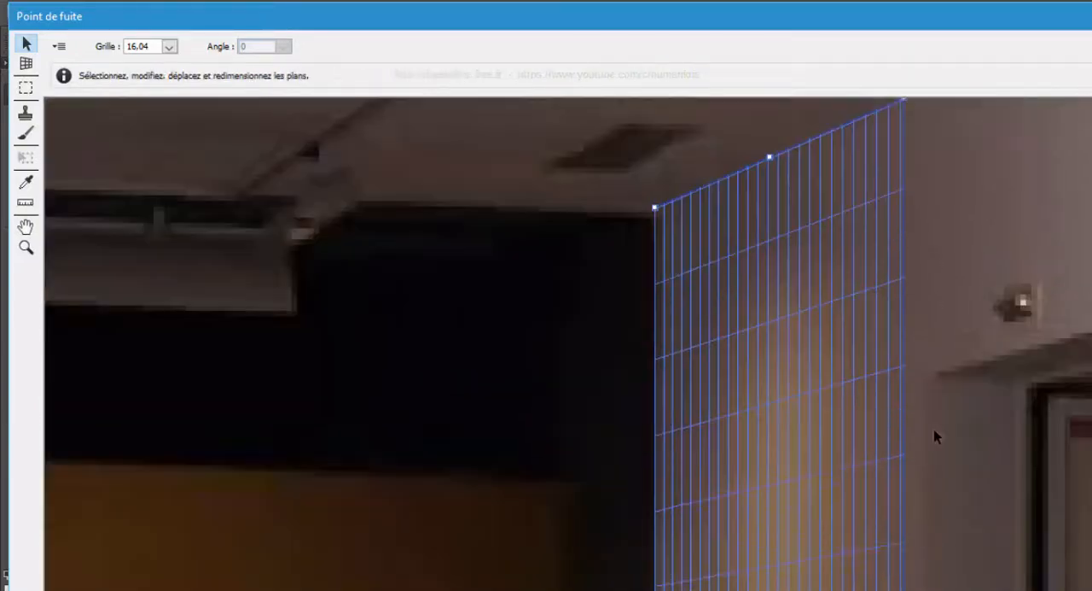
pyautogui.scroll(2, 926, 311)
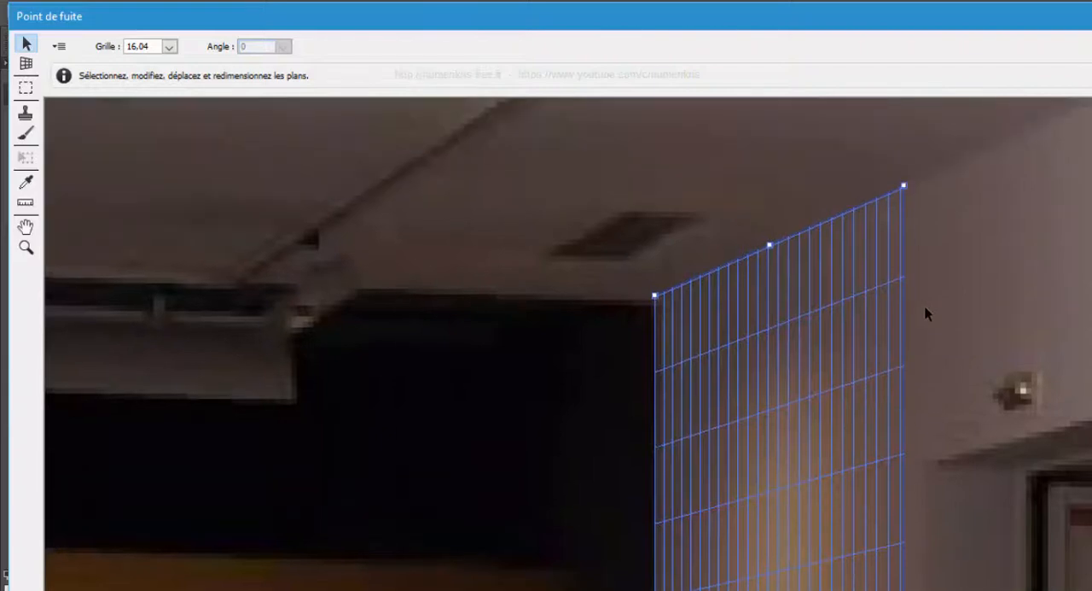
pyautogui.scroll(-1, 927, 317)
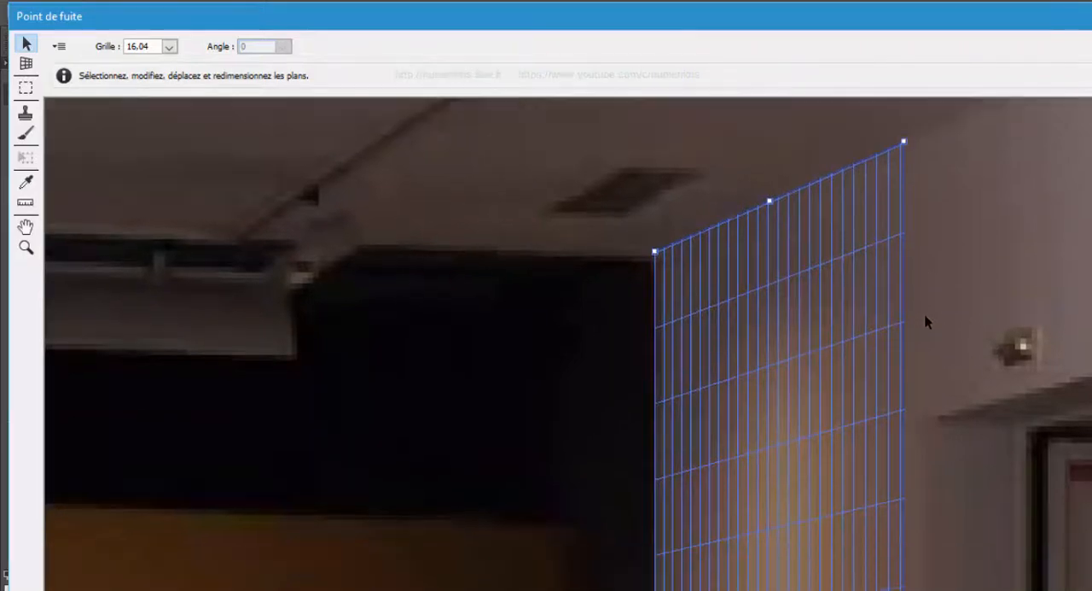
# - Extend the plane along the long white wall past the photo's near edge and align its lower near corner with the wall's base
pyautogui.click(33, 248)
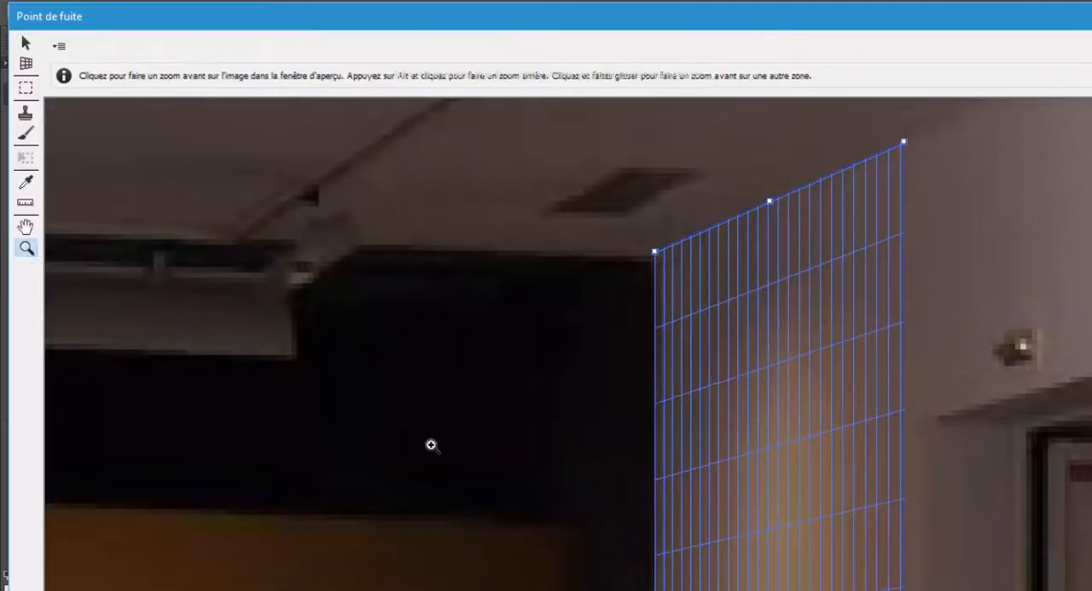
pyautogui.keyDown('alt'); pyautogui.click(595, 451); pyautogui.keyUp('alt')
pyautogui.keyDown('alt'); pyautogui.click(595, 451); pyautogui.keyUp('alt')
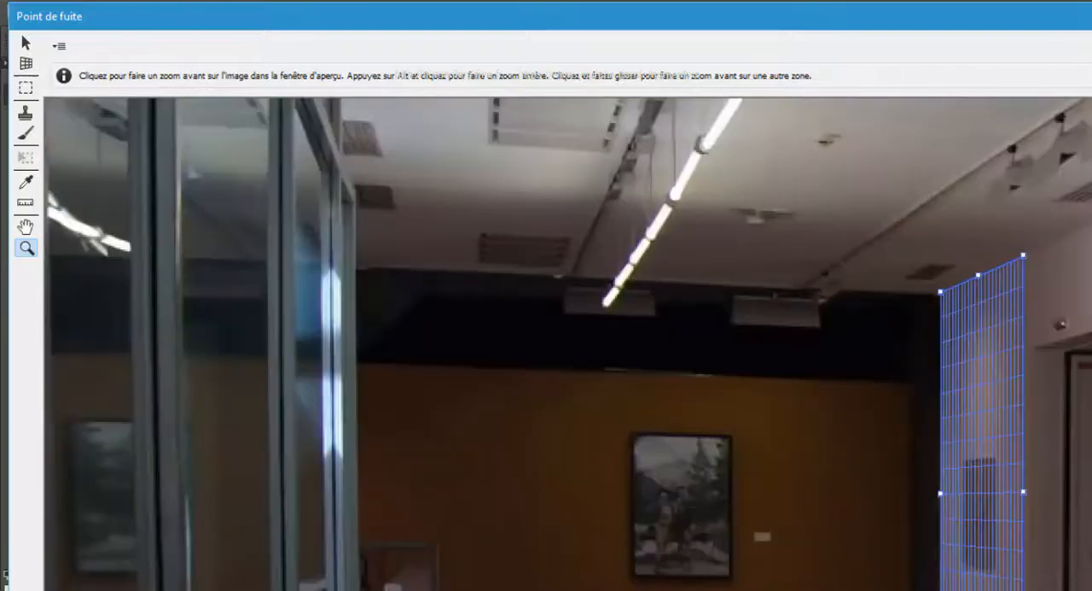
pyautogui.keyDown('alt'); pyautogui.click(595, 450); pyautogui.keyUp('alt')
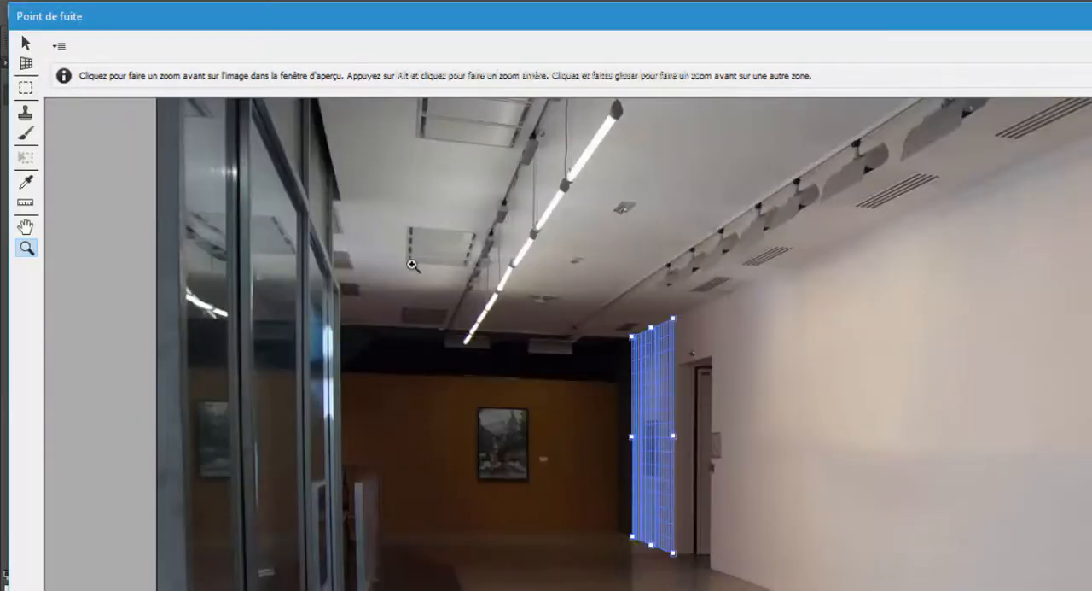
pyautogui.click(26, 43)
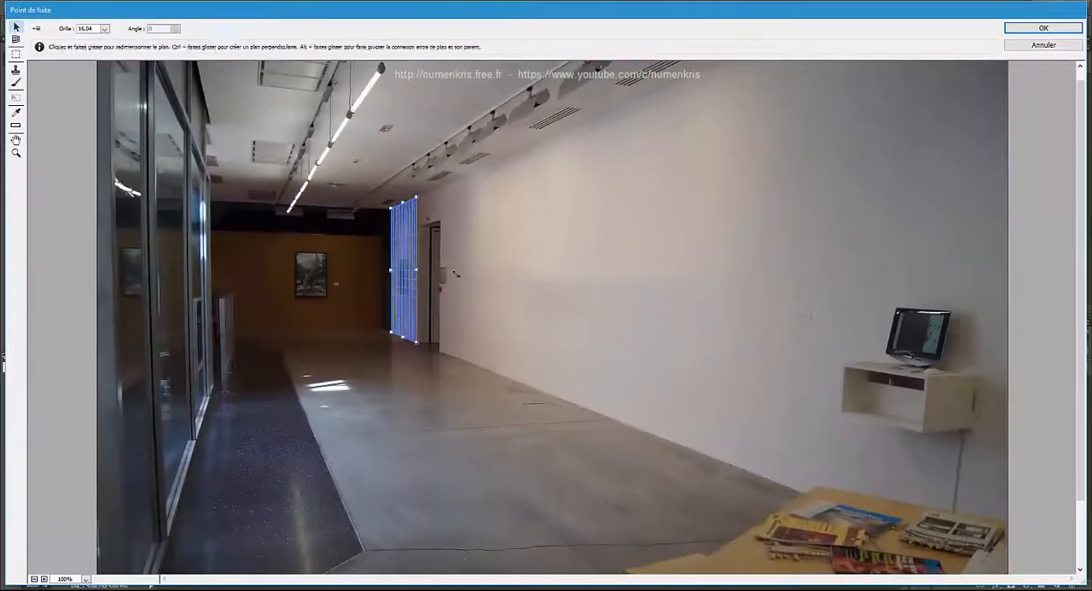
pyautogui.moveTo(674, 437); pyautogui.dragTo(1023, 440)
pyautogui.moveTo(645, 291); pyautogui.dragTo(1003, 329)
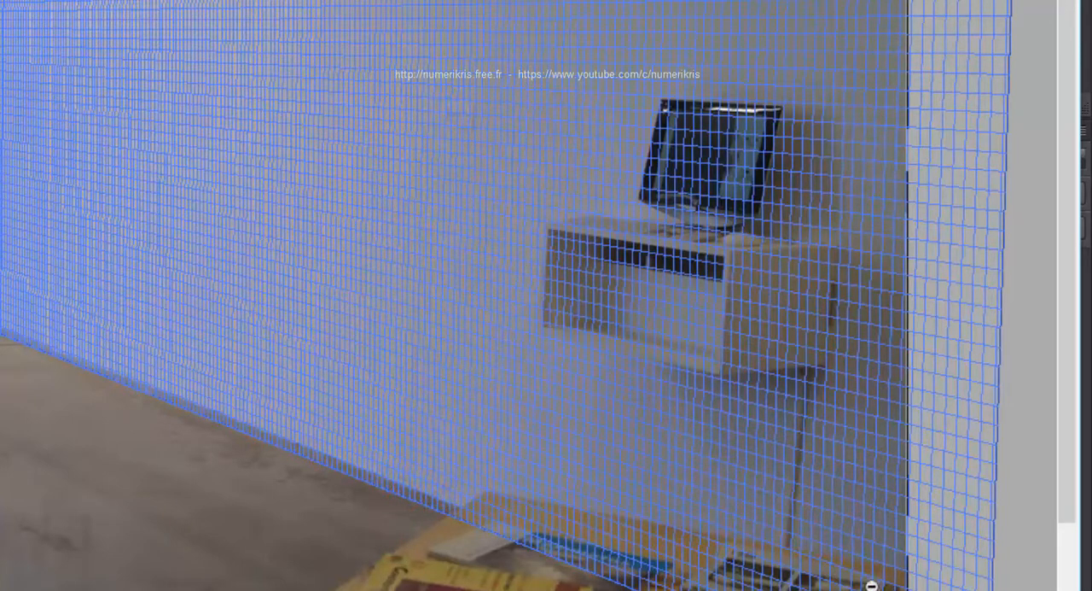
pyautogui.hotkey('ctrl', '-')
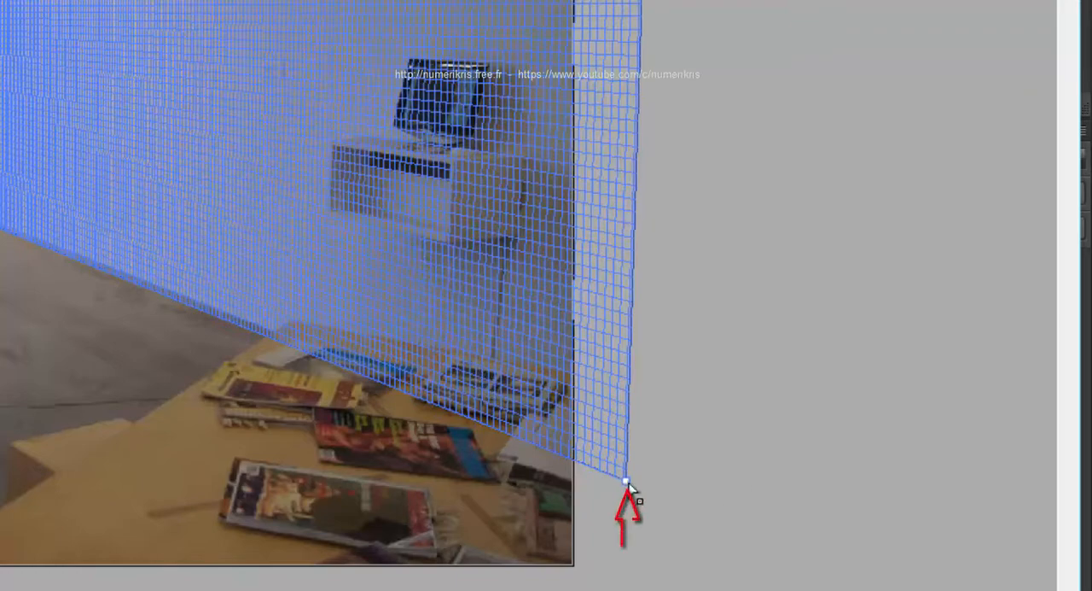
pyautogui.moveTo(626, 482); pyautogui.dragTo(627, 471)
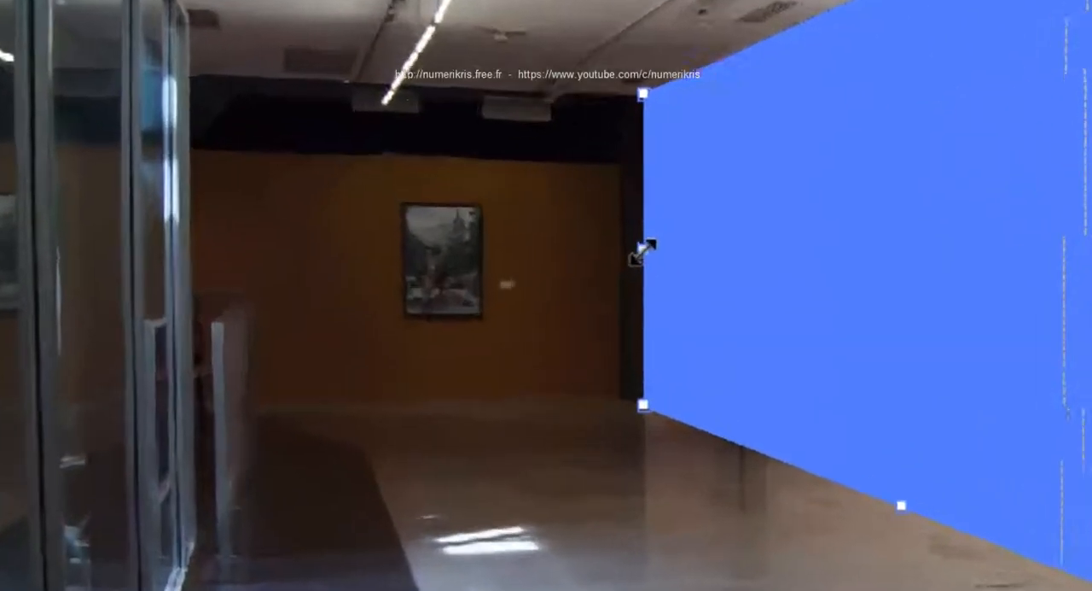
# - Tear off a perpendicular plane from the wall plane's far edge across the orange back wall and fit its outer edge to the glass partition
pyautogui.moveTo(443, 264); pyautogui.dragTo(436, 265)
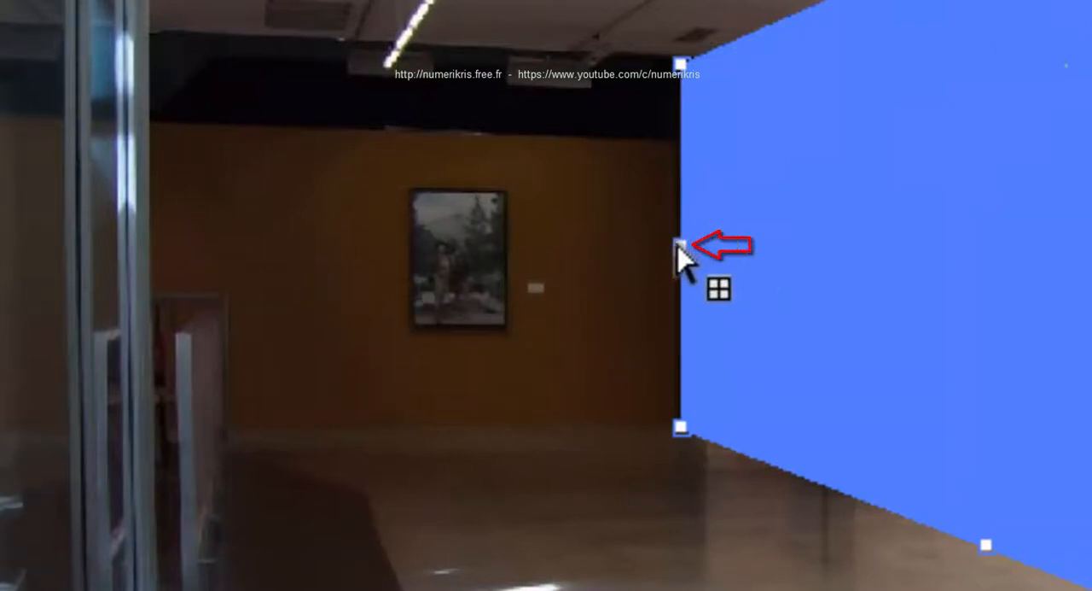
pyautogui.moveTo(682, 249)
pyautogui.mouseDown()
pyautogui.moveTo(487, 245)
pyautogui.moveTo(349, 224)
pyautogui.moveTo(154, 223)
pyautogui.mouseUp()
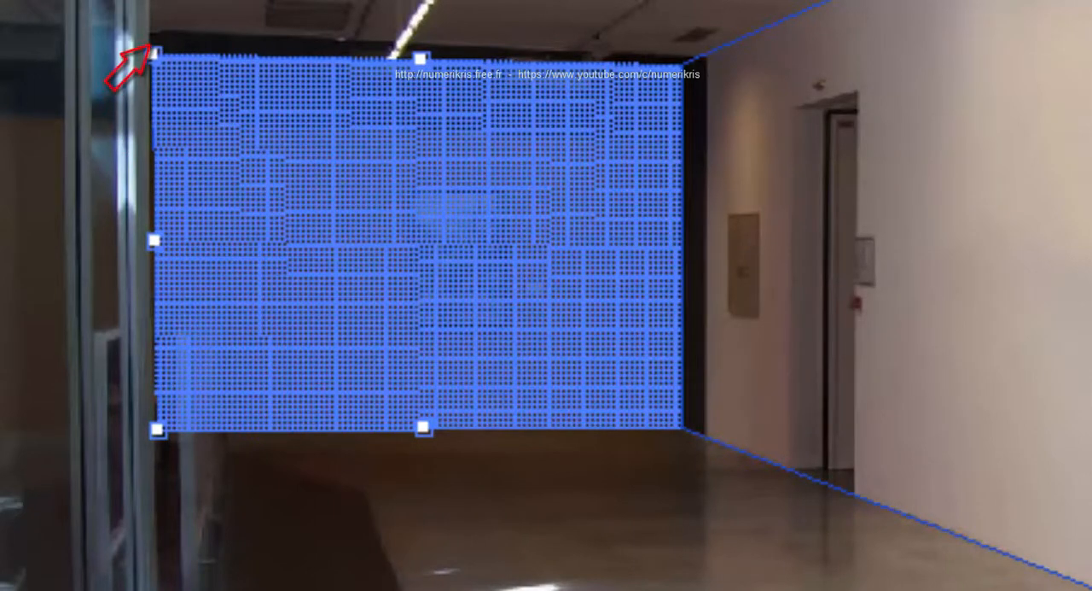
pyautogui.click(60, 31)
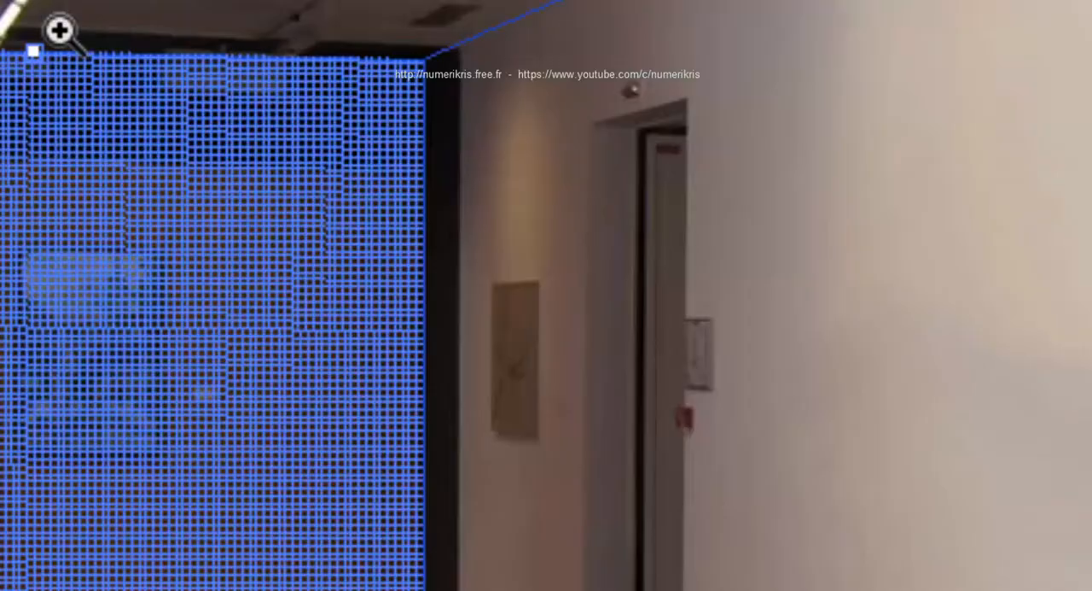
pyautogui.click(60, 31)
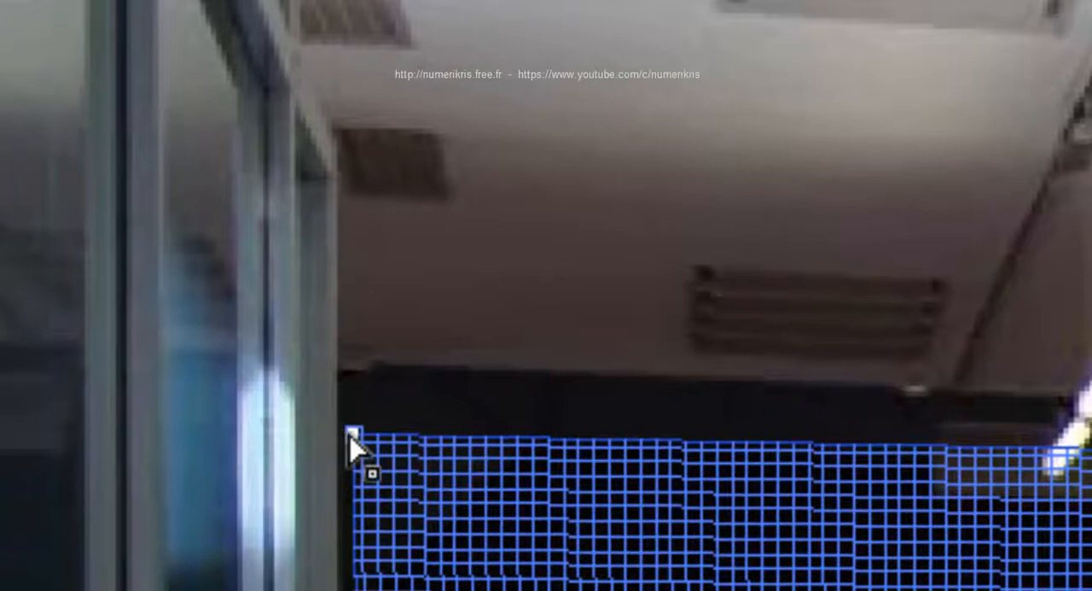
pyautogui.moveTo(349, 431); pyautogui.dragTo(307, 386)
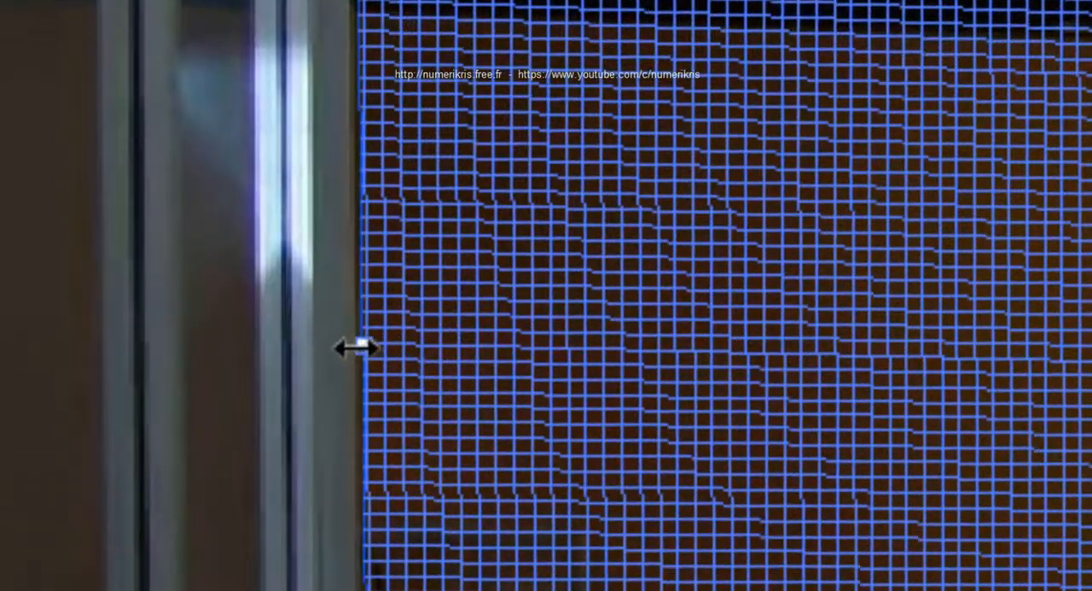
pyautogui.moveTo(357, 347); pyautogui.dragTo(354, 349)
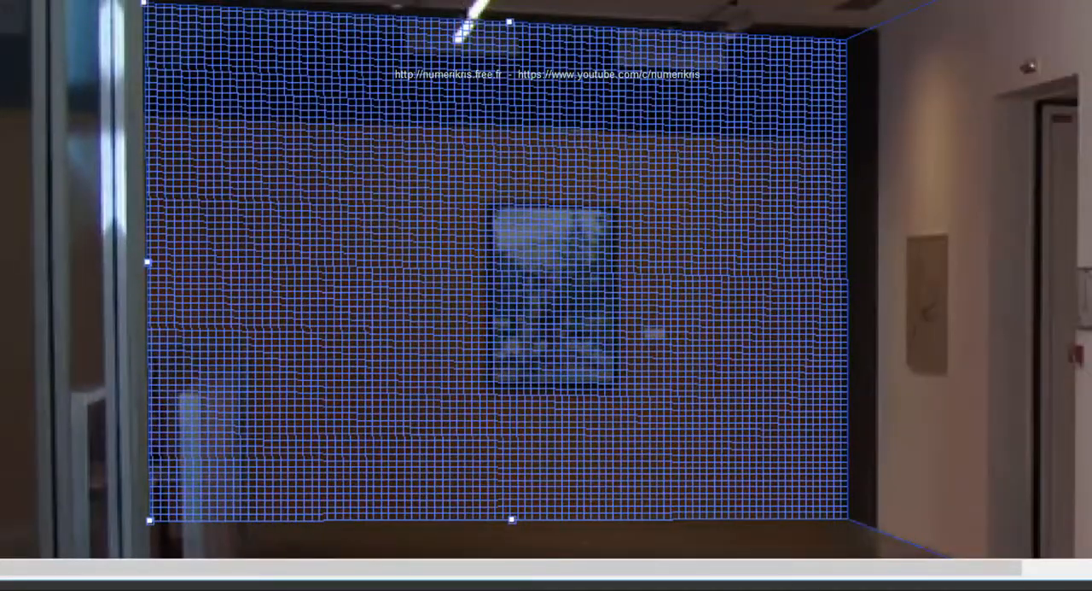
# - Tear off a perpendicular plane from the back-wall plane's lower edge and extend it over the floor past the photo's near edge
pyautogui.keyDown('alt'); pyautogui.click(582, 380); pyautogui.keyUp('alt')
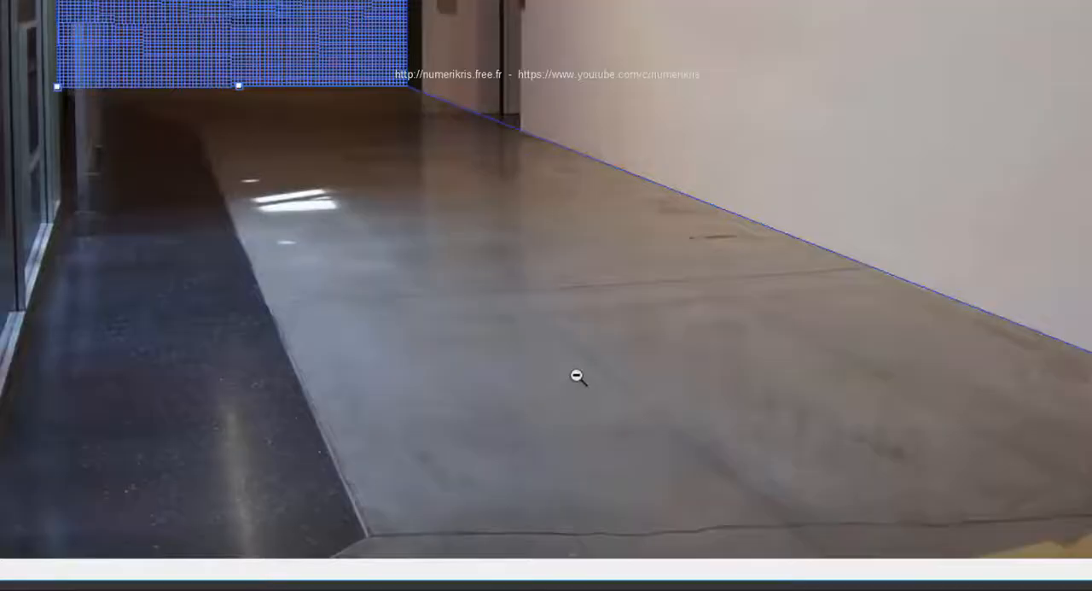
pyautogui.keyDown('alt'); pyautogui.click(563, 362); pyautogui.keyUp('alt')
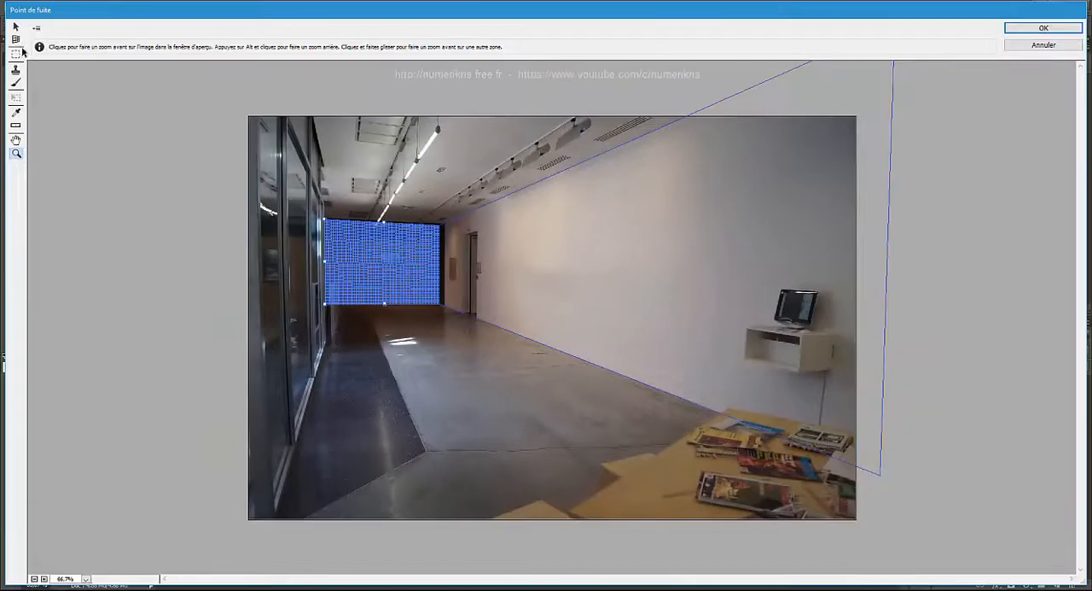
pyautogui.click(15, 40)
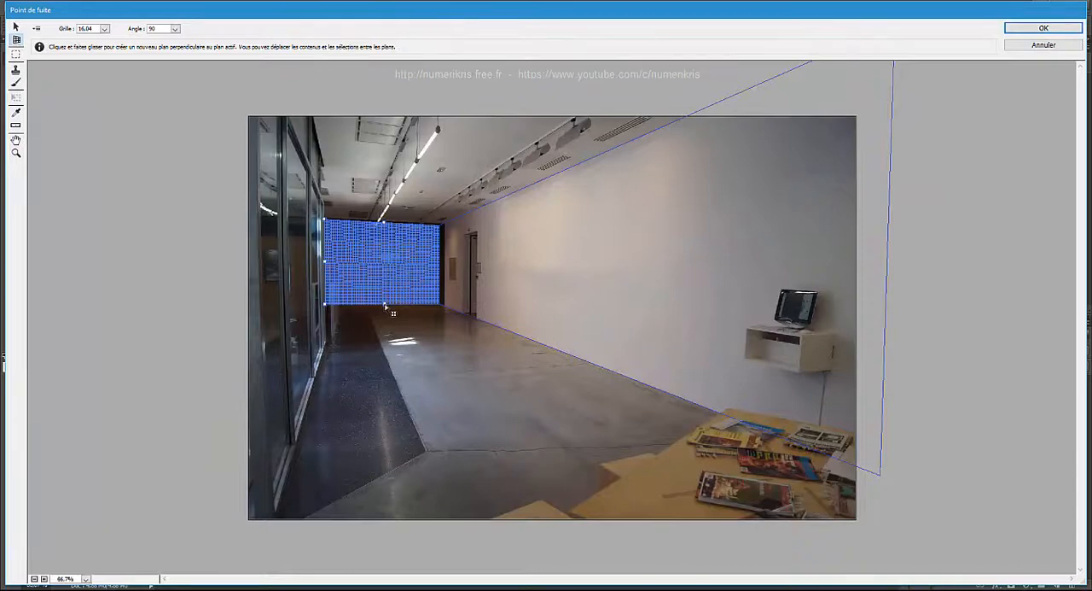
pyautogui.moveTo(385, 305); pyautogui.dragTo(751, 510)
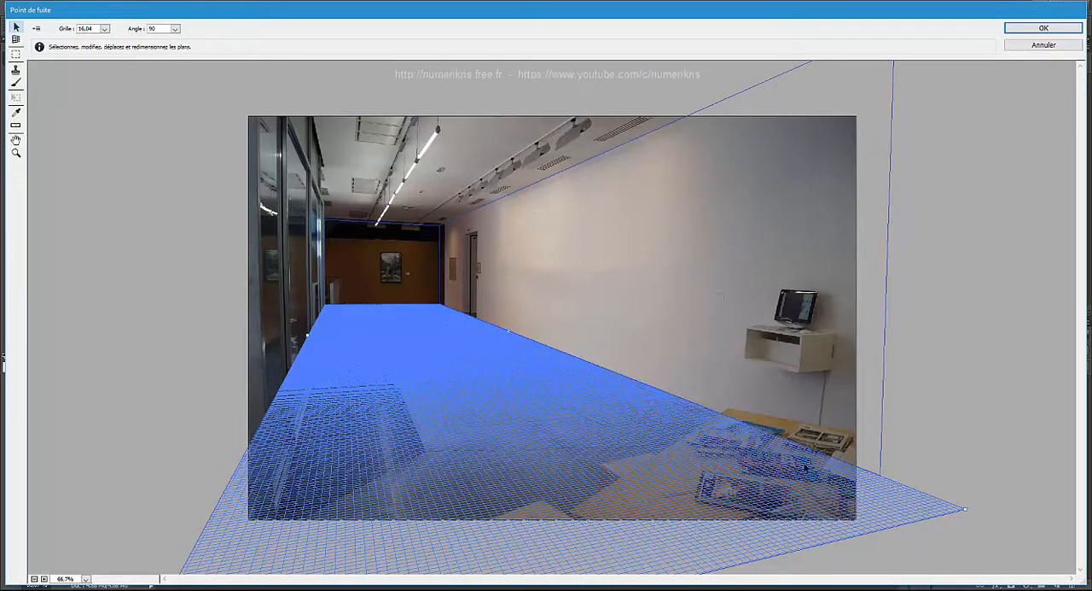
pyautogui.click(170, 235)
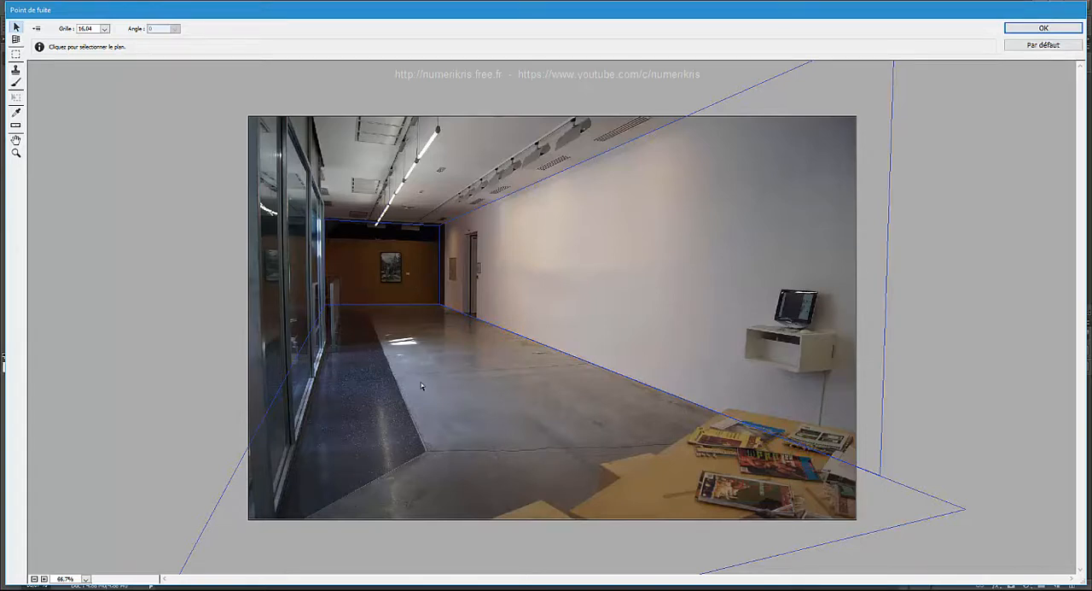
# - Paste the copied green-and-yellow painting onto the long white wall, scaled down and rotated upright, and apply Vanishing Point
pyautogui.hotkey('ctrl', 'v')
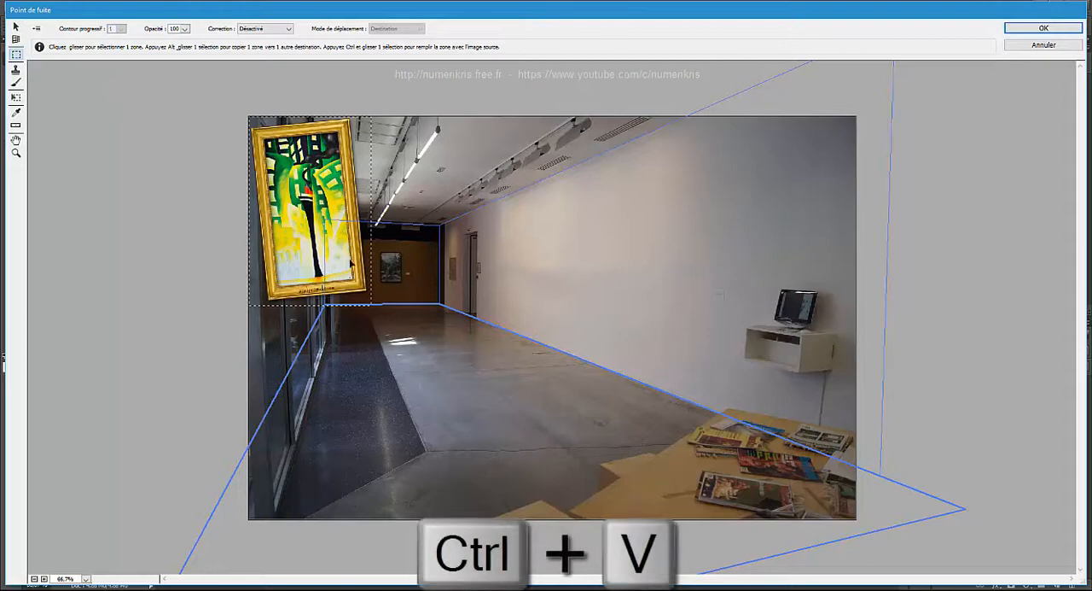
pyautogui.moveTo(289, 165)
pyautogui.mouseDown()
pyautogui.moveTo(319, 203)
pyautogui.moveTo(363, 218)
pyautogui.moveTo(398, 254)
pyautogui.moveTo(371, 244)
pyautogui.moveTo(380, 306)
pyautogui.moveTo(433, 409)
pyautogui.moveTo(482, 374)
pyautogui.moveTo(529, 307)
pyautogui.moveTo(591, 268)
pyautogui.moveTo(626, 261)
pyautogui.moveTo(617, 272)
pyautogui.mouseUp()
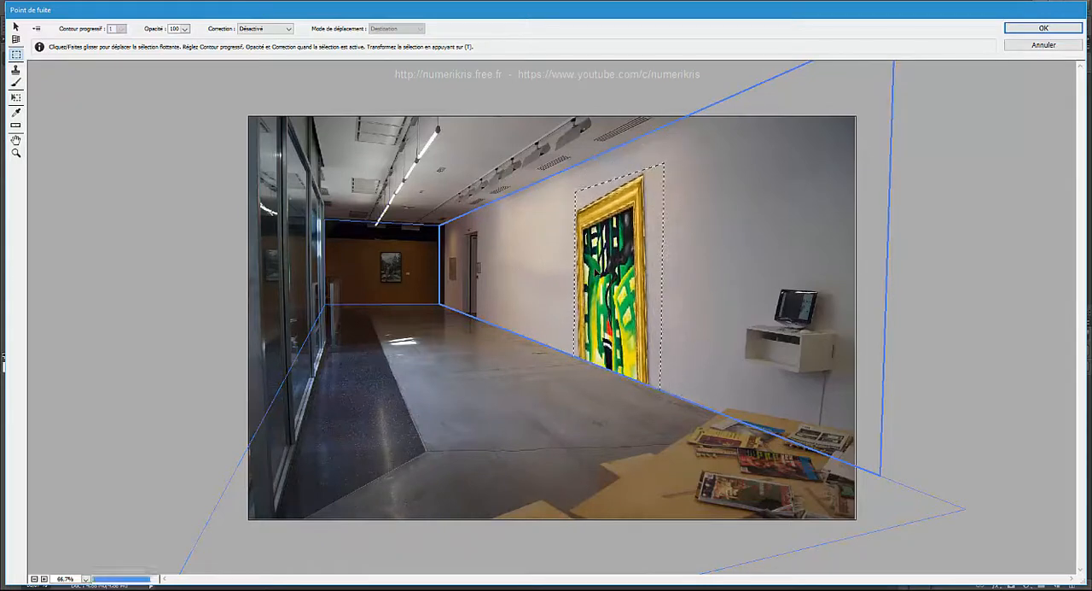
pyautogui.hotkey('ctrl', 't')
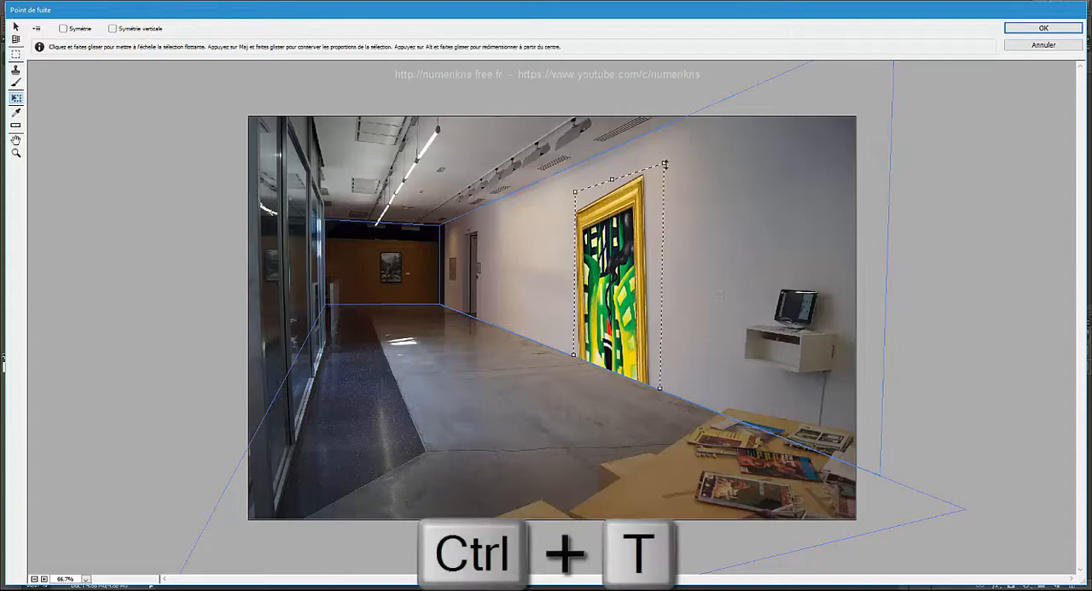
pyautogui.moveTo(664, 163)
pyautogui.mouseDown()
pyautogui.moveTo(635, 209)
pyautogui.moveTo(623, 319)
pyautogui.moveTo(658, 214)
pyautogui.moveTo(704, 135)
pyautogui.moveTo(677, 183)
pyautogui.moveTo(650, 297)
pyautogui.moveTo(693, 166)
pyautogui.mouseUp()
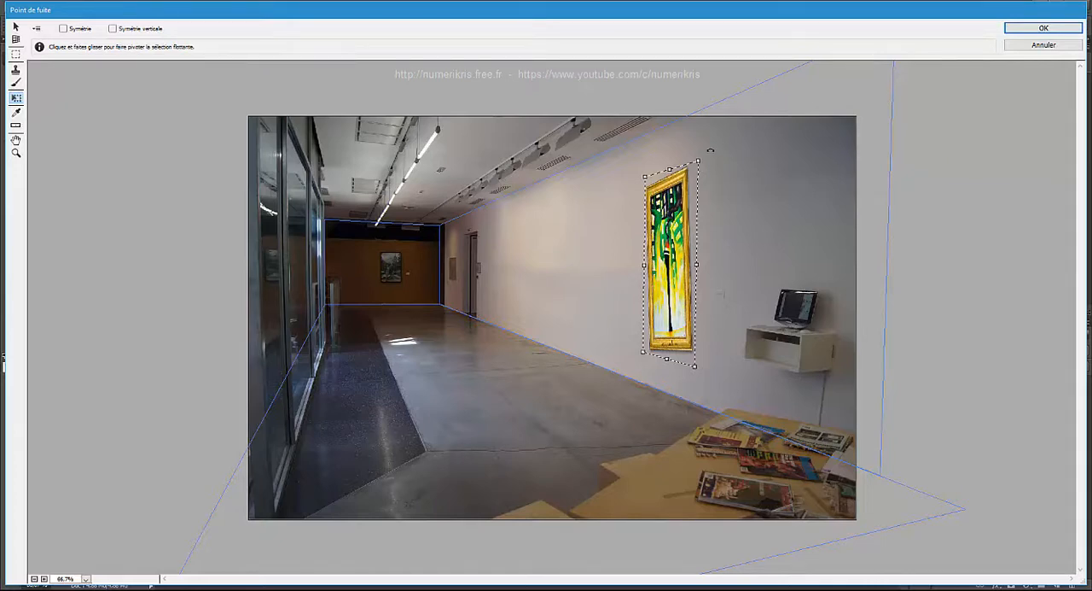
pyautogui.moveTo(710, 150); pyautogui.dragTo(715, 152)
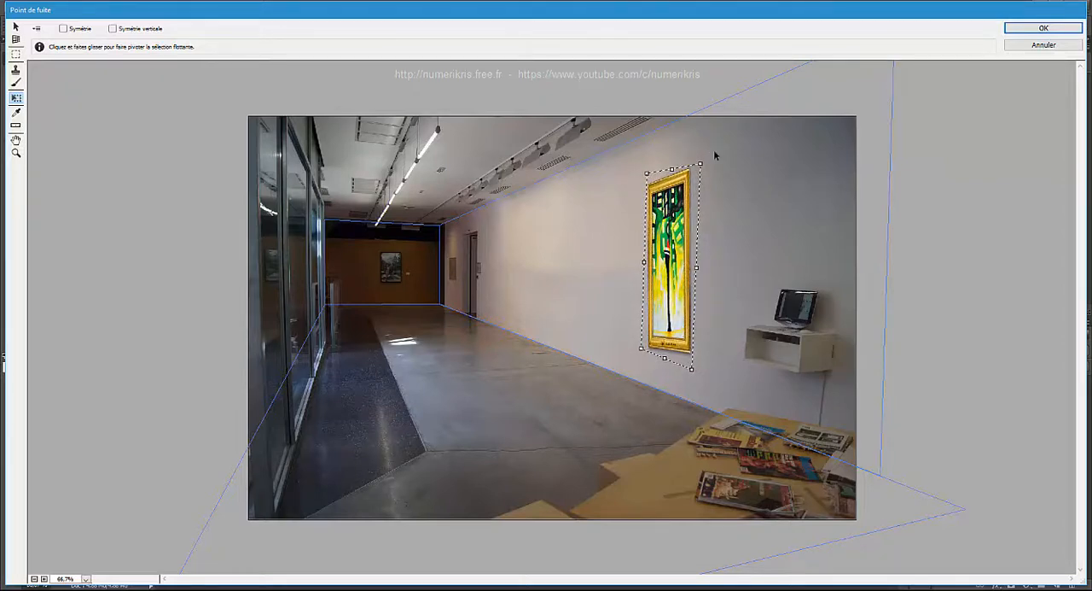
pyautogui.press('Return')
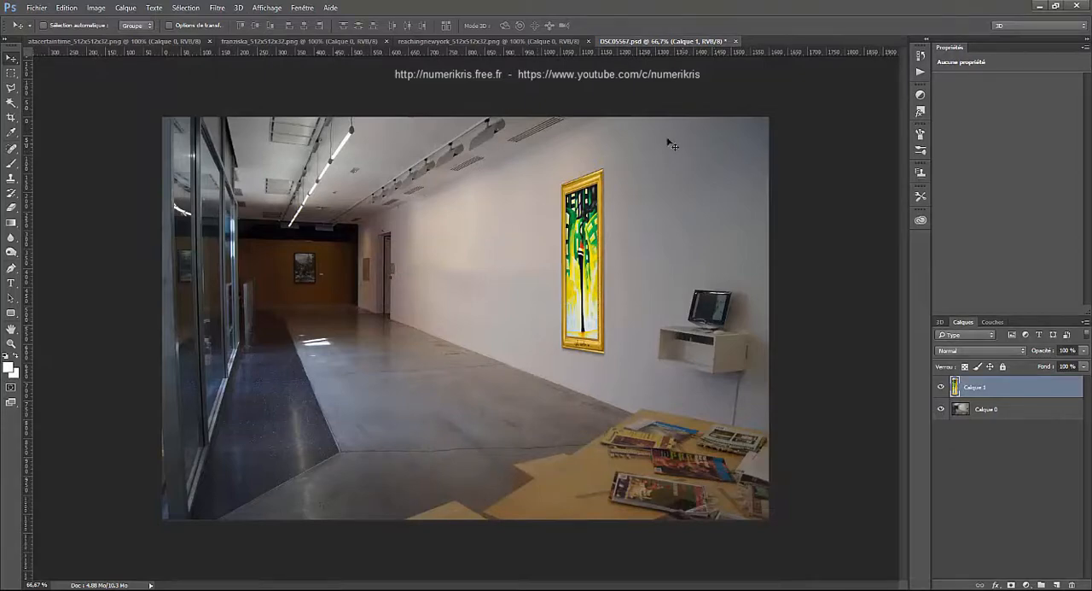
# - Copy the entire framed portrait image from franziska_512x512x32.png
pyautogui.click(316, 41)
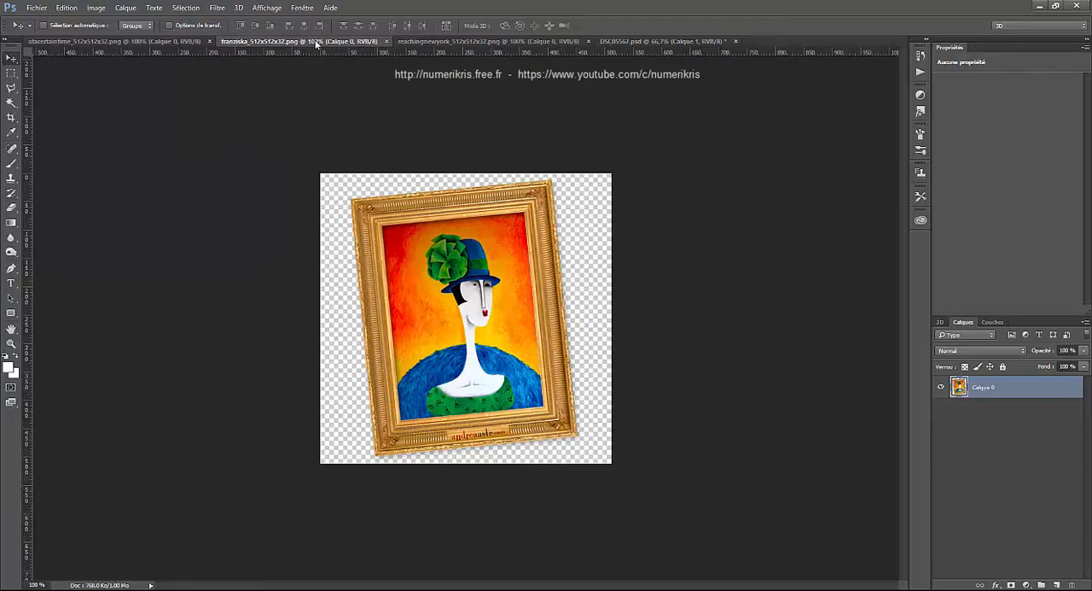
pyautogui.hotkey('ctrl', 'a')
pyautogui.hotkey('ctrl', 'c')
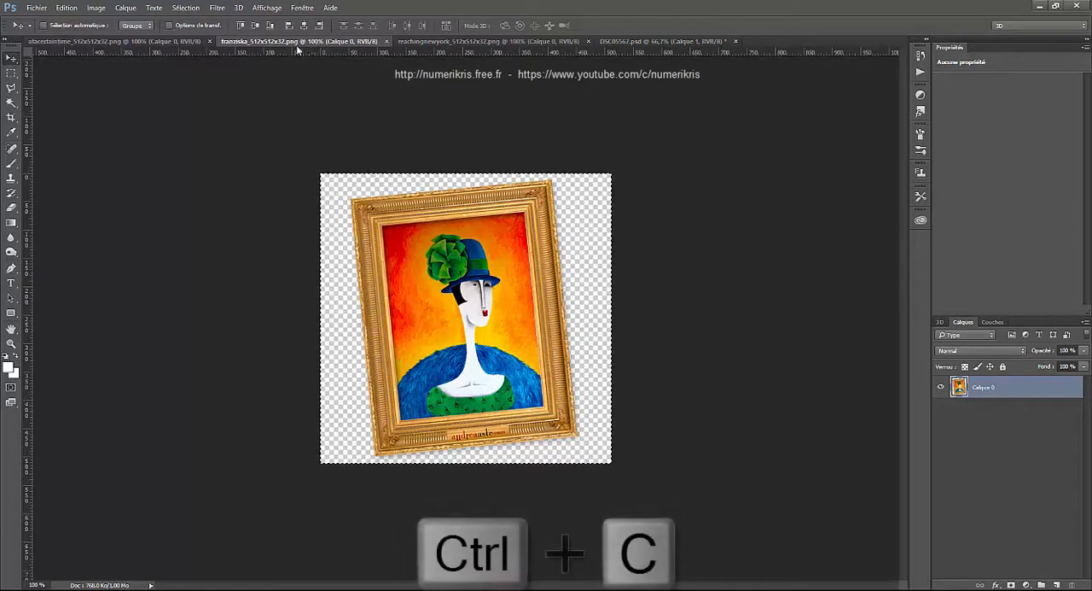
# - Reopen Vanishing Point on DSC05567.psd and paste the portrait onto the long wall's plane, deeper in the room than the first painting
pyautogui.click(663, 41)
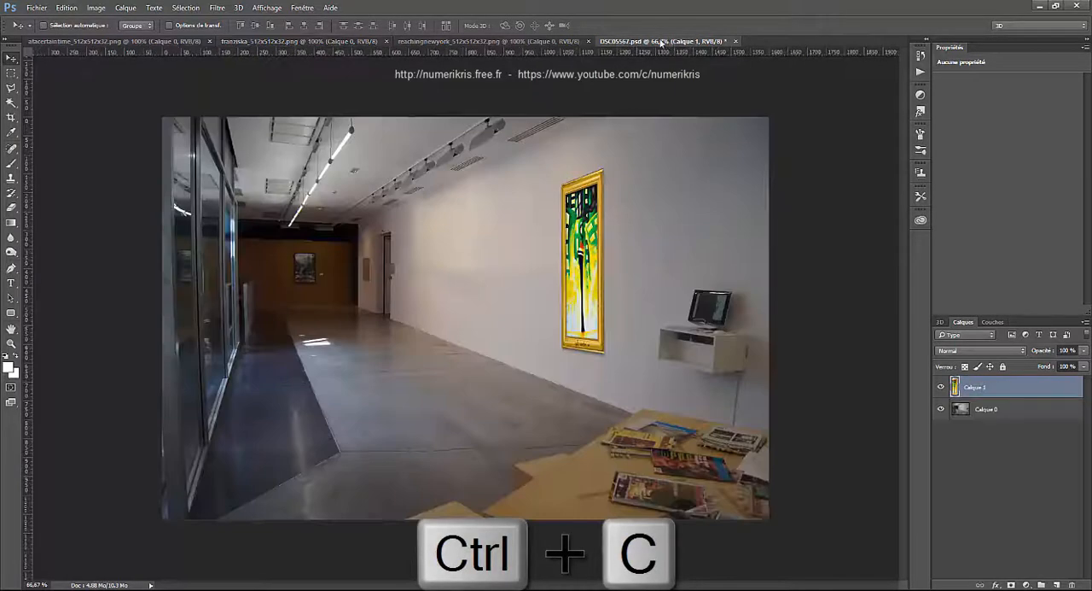
pyautogui.click(218, 8)
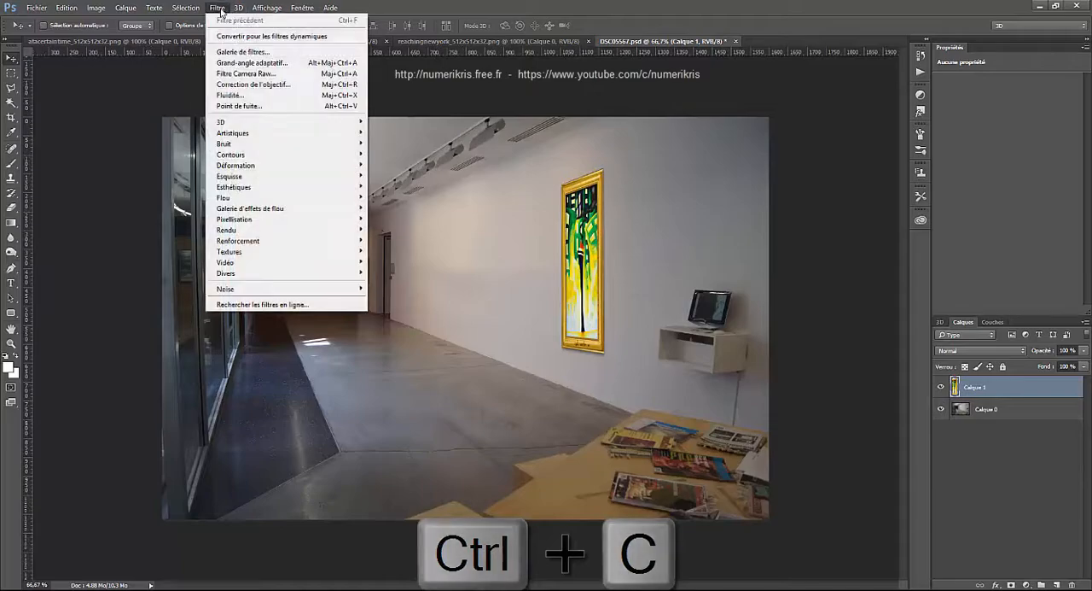
pyautogui.click(239, 106)
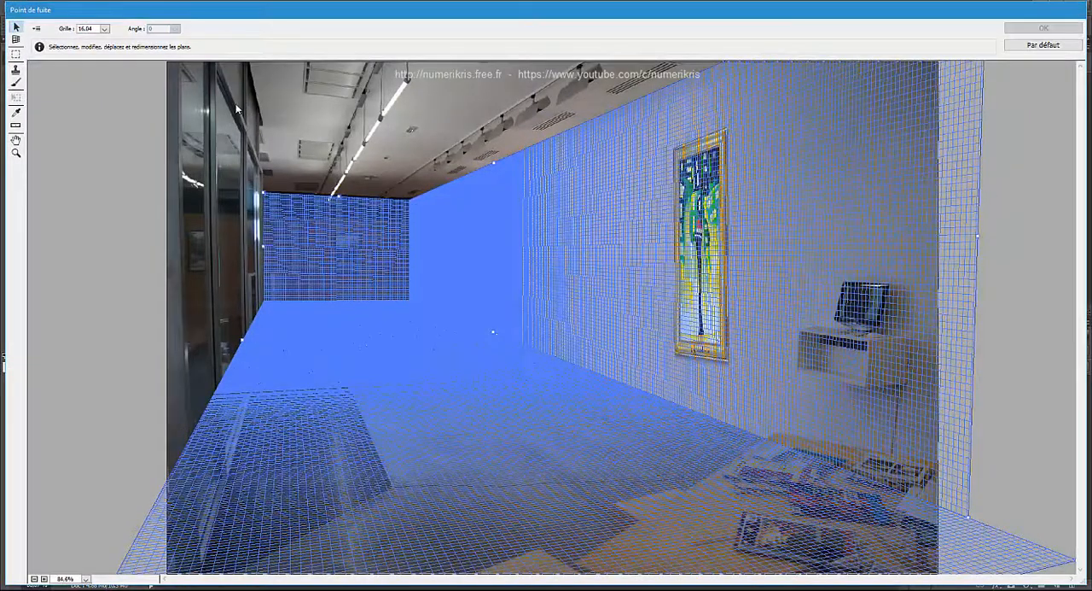
pyautogui.hotkey('ctrl', 'v')
pyautogui.moveTo(237, 106)
pyautogui.mouseDown()
pyautogui.moveTo(504, 186)
pyautogui.moveTo(565, 224)
pyautogui.mouseUp()
# - Scale the portrait down proportionally and move it up the wall against the green-and-yellow painting
pyautogui.hotkey('ctrl', 't')
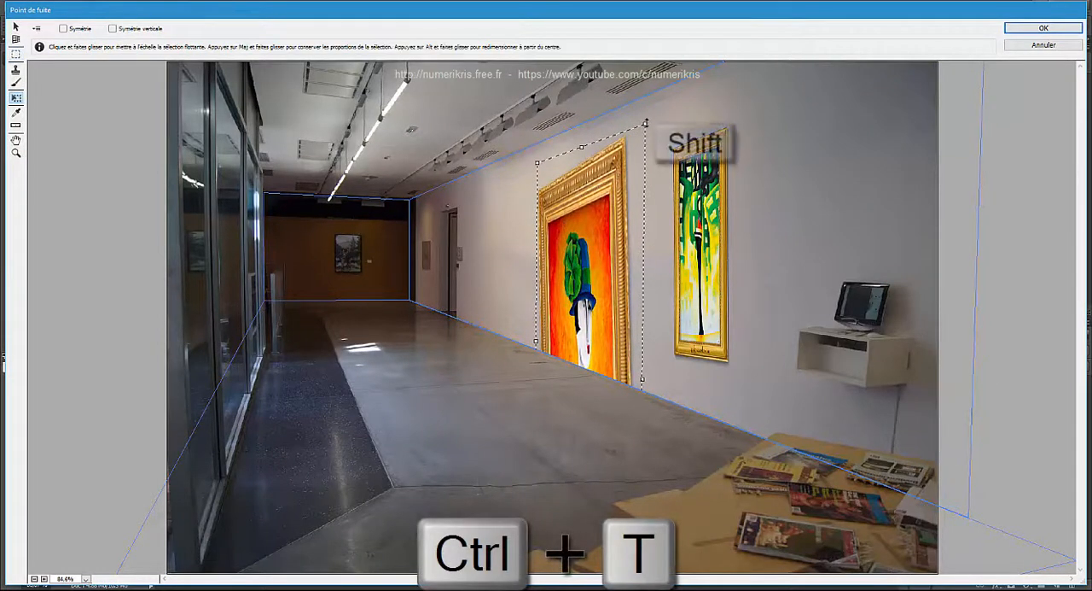
pyautogui.moveTo(646, 122)
pyautogui.mouseDown()
pyautogui.moveTo(597, 248)
pyautogui.moveTo(600, 284)
pyautogui.mouseUp()
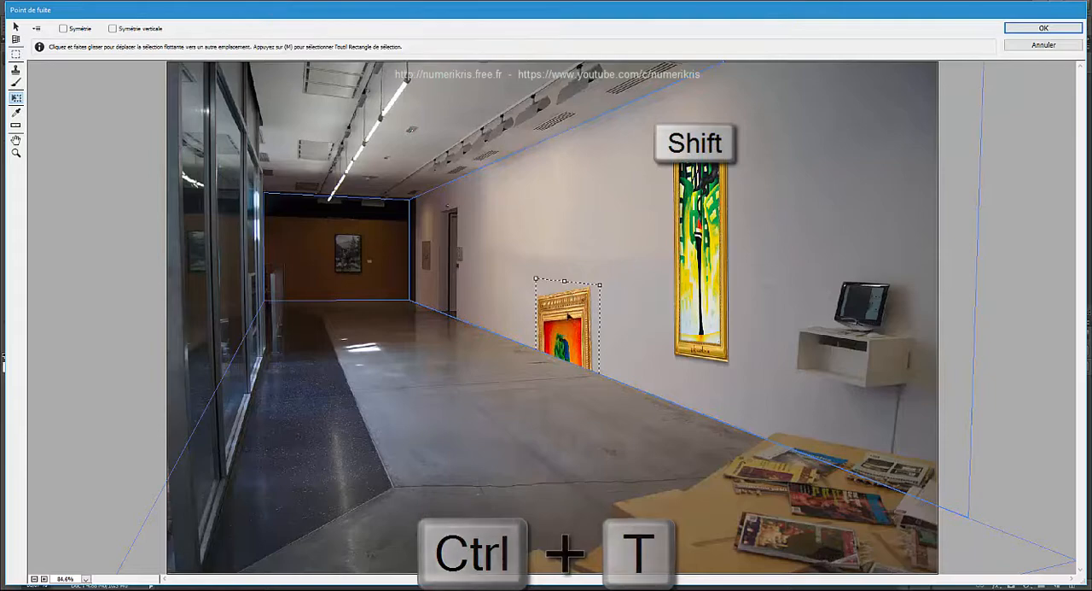
pyautogui.moveTo(569, 317); pyautogui.dragTo(601, 179)
pyautogui.moveTo(642, 122)
pyautogui.mouseDown()
pyautogui.moveTo(623, 207)
pyautogui.moveTo(595, 258)
pyautogui.mouseUp()
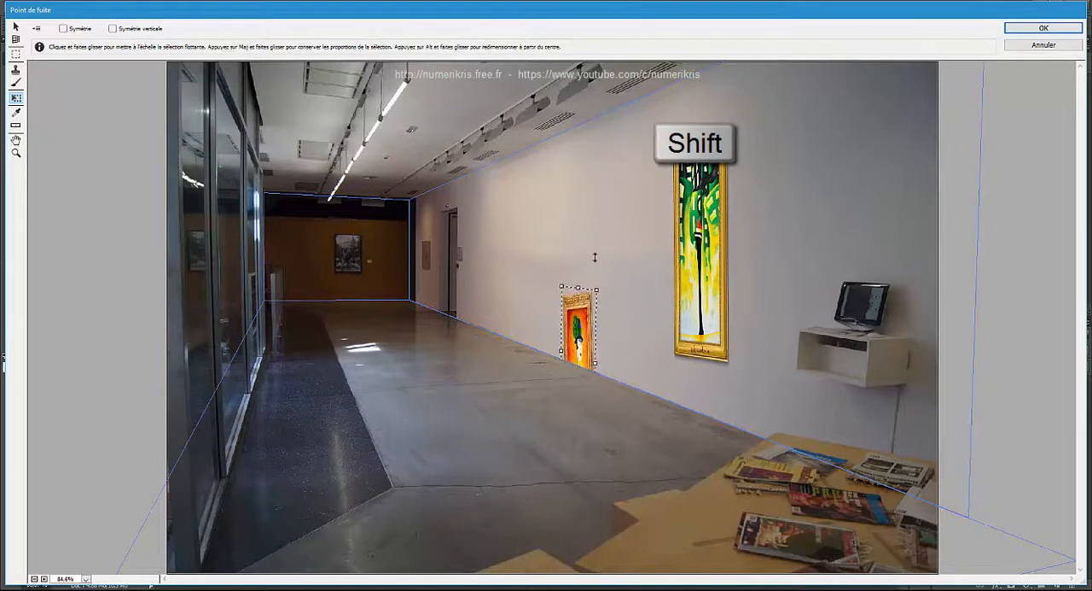
pyautogui.moveTo(585, 310)
pyautogui.mouseDown()
pyautogui.moveTo(651, 173)
pyautogui.moveTo(662, 176)
pyautogui.mouseUp()
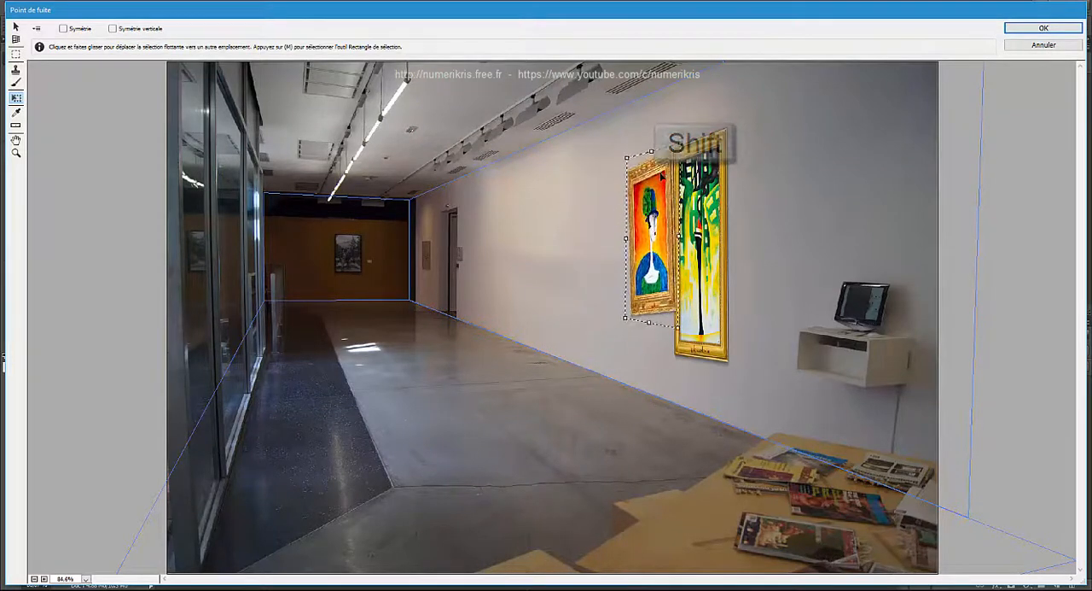
# - Straighten and enlarge the portrait, space it away from the green-and-yellow painting along the wall, and apply Vanishing Point
pyautogui.moveTo(614, 327); pyautogui.dragTo(615, 320)
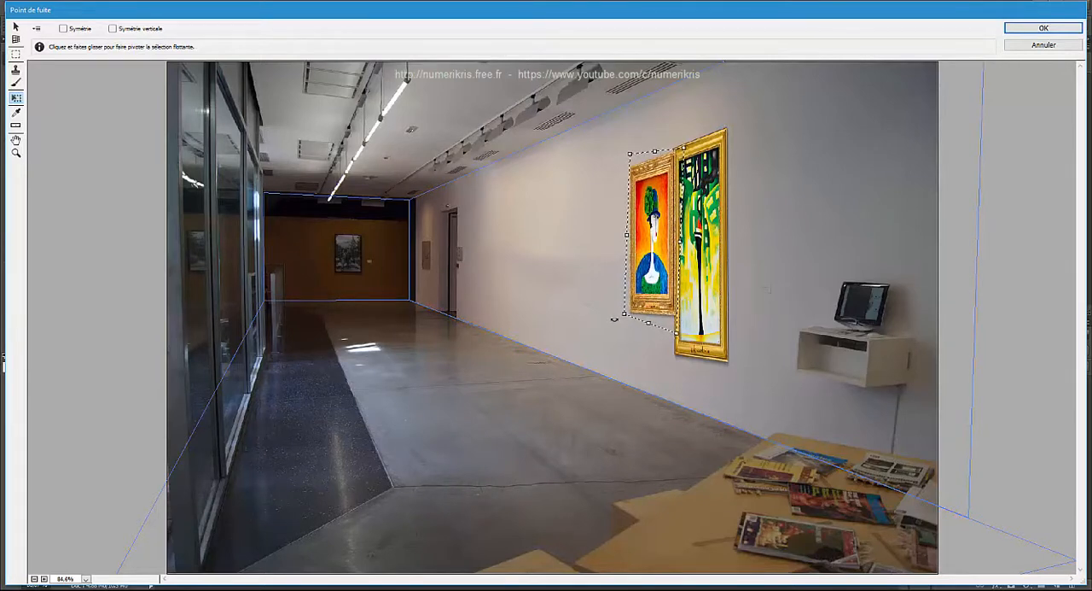
pyautogui.moveTo(641, 255); pyautogui.dragTo(638, 252)
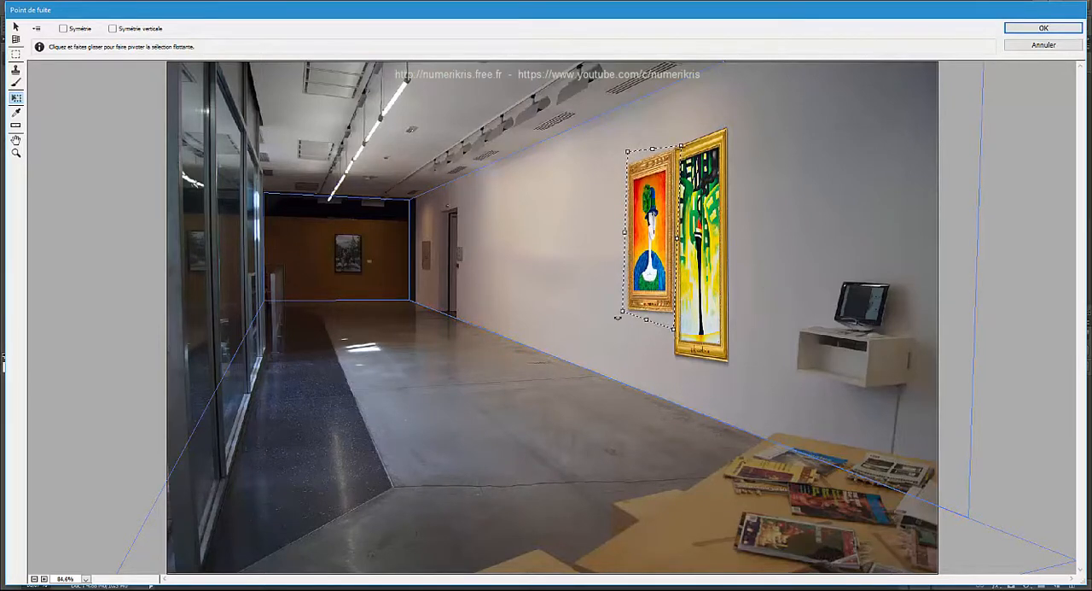
pyautogui.moveTo(616, 312); pyautogui.dragTo(600, 345)
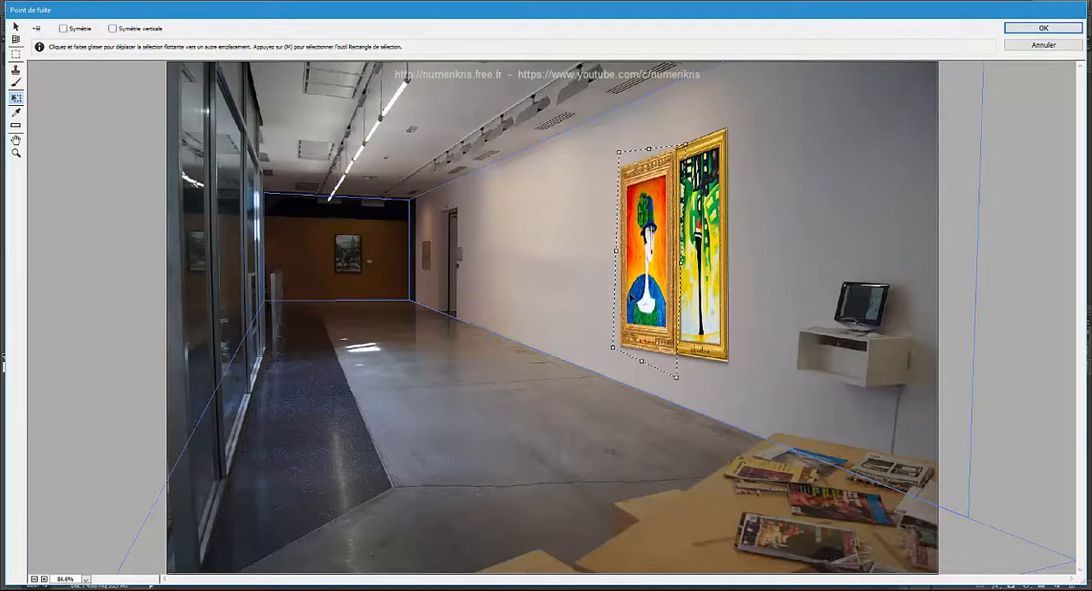
pyautogui.moveTo(632, 297); pyautogui.dragTo(570, 295)
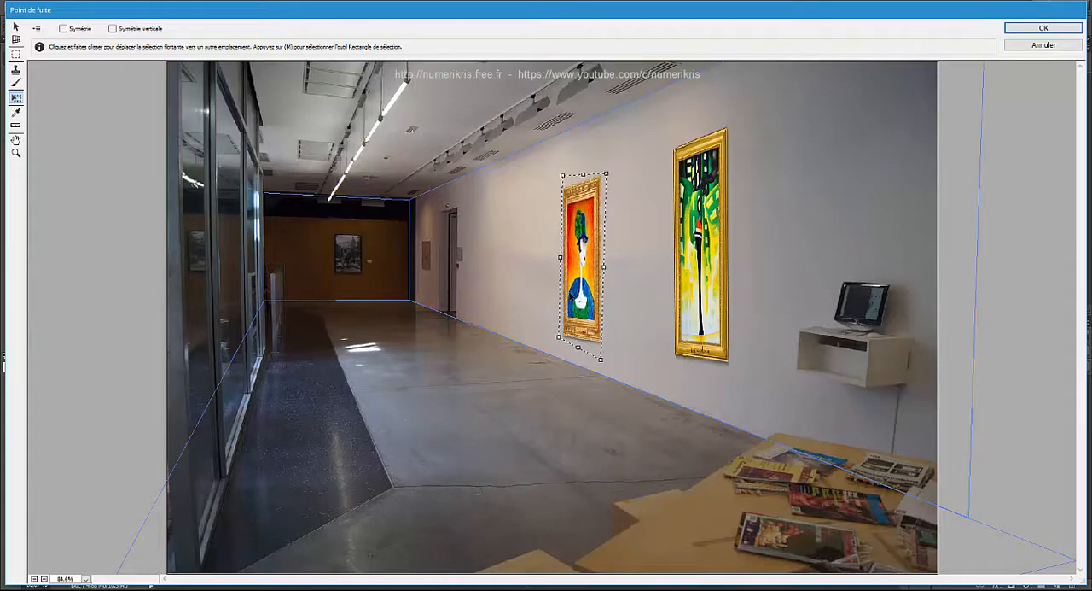
pyautogui.press('Return')
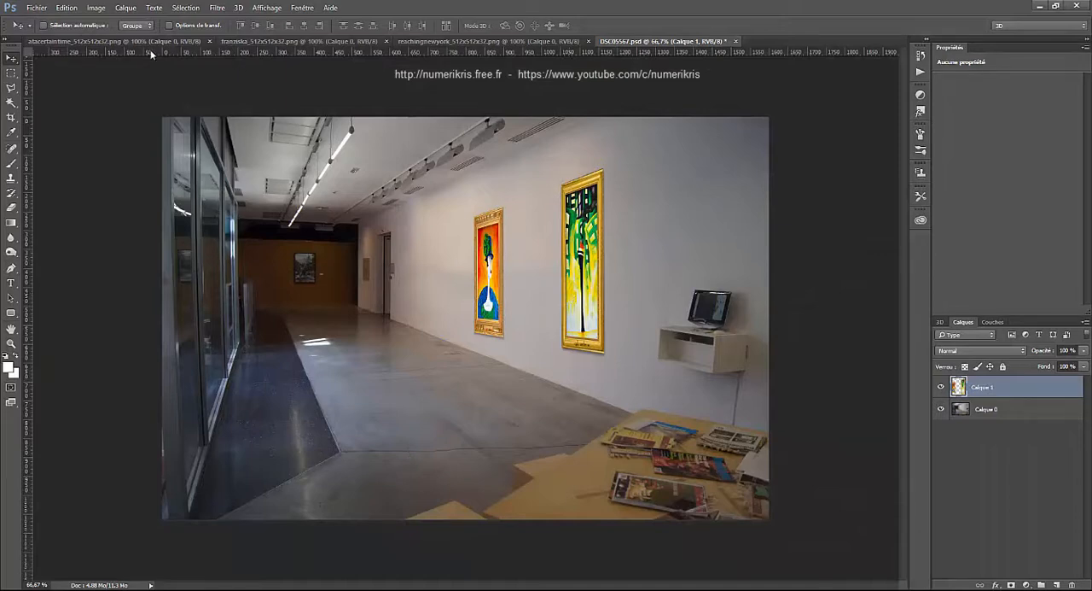
# - Copy the entire framed painting image from atacertaintime_512x512x32.png
pyautogui.click(104, 42)
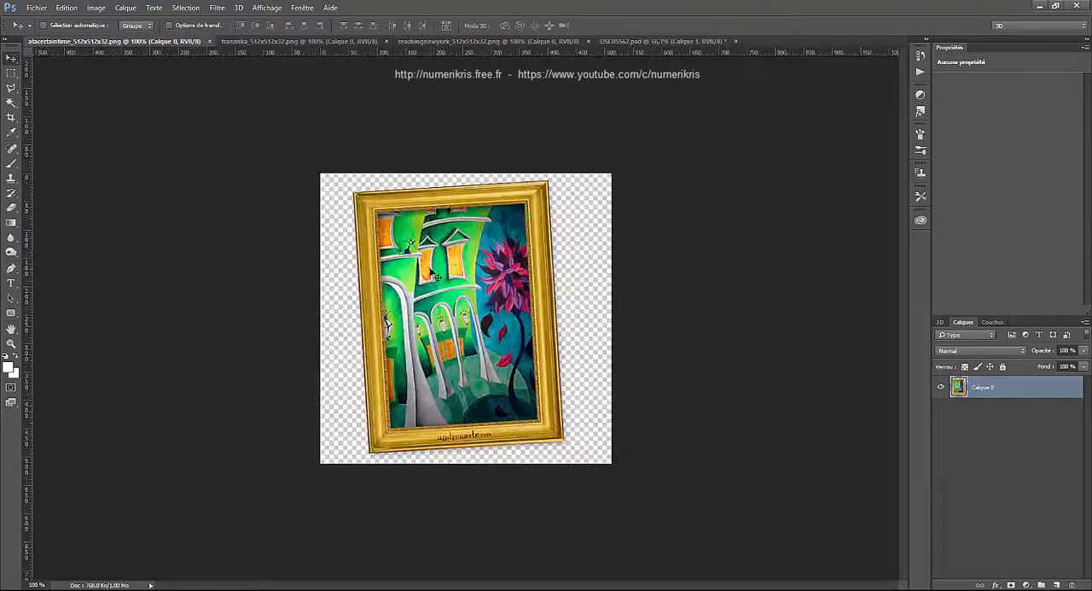
pyautogui.hotkey('ctrl', 'a')
pyautogui.hotkey('ctrl', 'c')
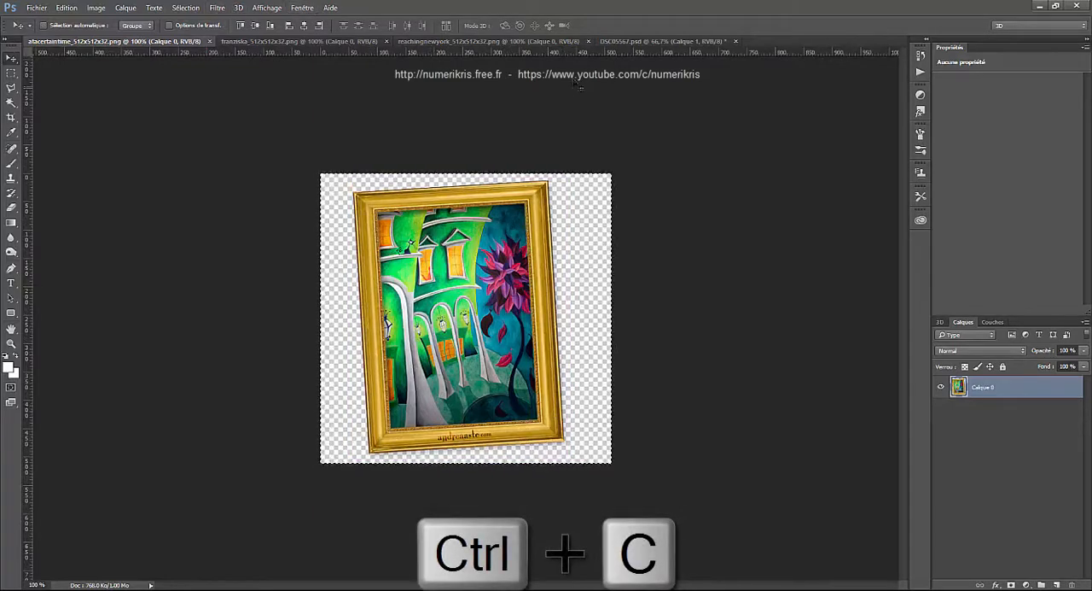
# - Reopen Vanishing Point on DSC05567.psd and paste the copied green house painting
pyautogui.click(623, 42)
pyautogui.click(216, 8)
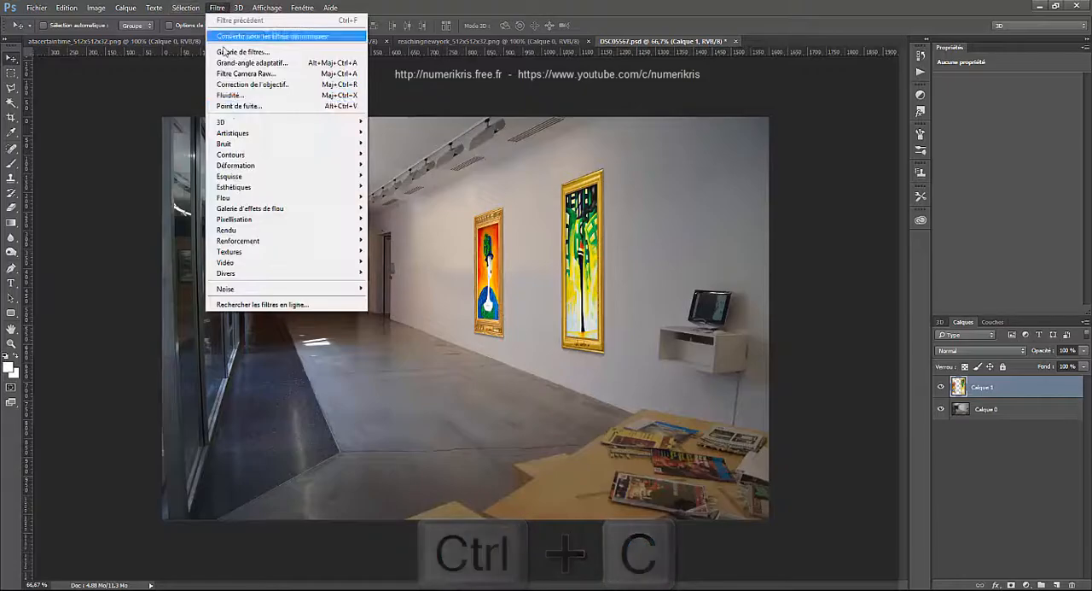
pyautogui.click(231, 105)
pyautogui.hotkey('ctrl', 'v')
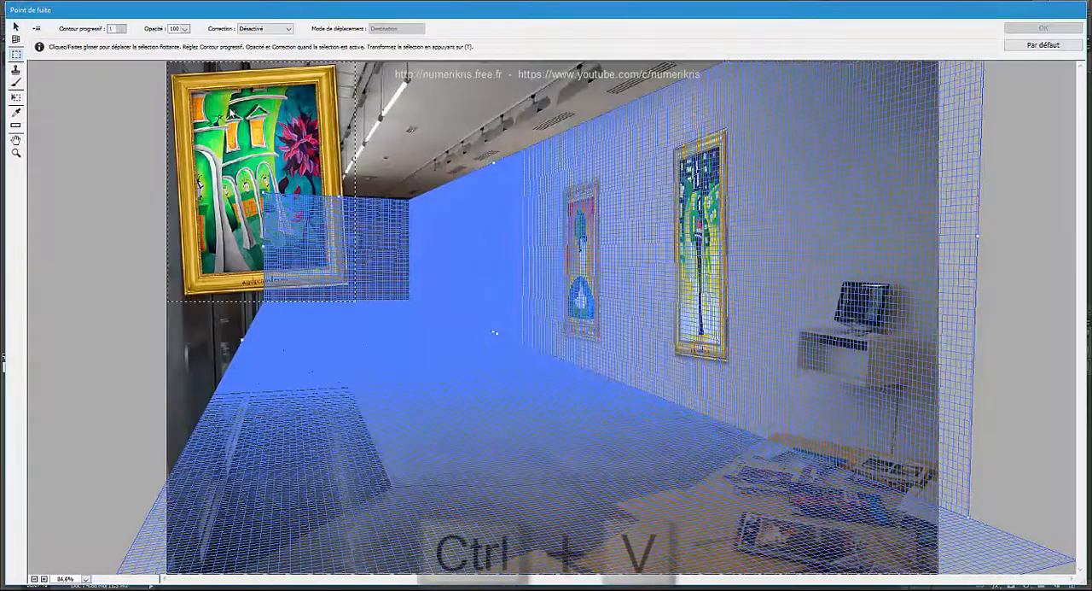
# - Place the green house painting on the long wall's perspective plane and scale it down proportionally
pyautogui.moveTo(230, 111)
pyautogui.mouseDown()
pyautogui.moveTo(452, 200)
pyautogui.moveTo(619, 188)
pyautogui.mouseUp()
pyautogui.moveTo(611, 242); pyautogui.dragTo(615, 244)
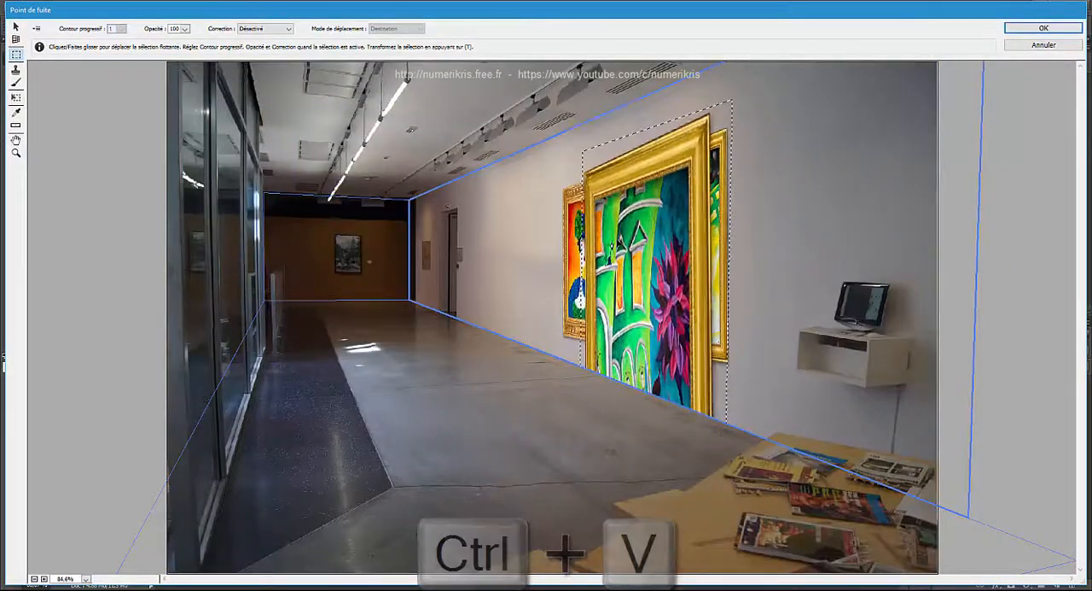
pyautogui.hotkey('ctrl', 't')
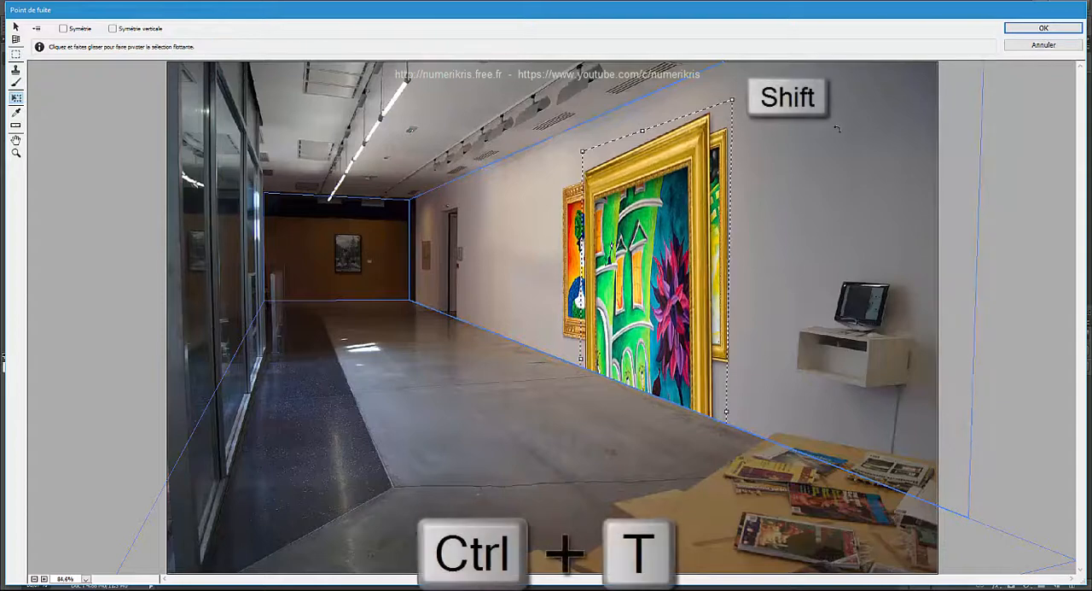
pyautogui.moveTo(732, 100); pyautogui.dragTo(653, 246)
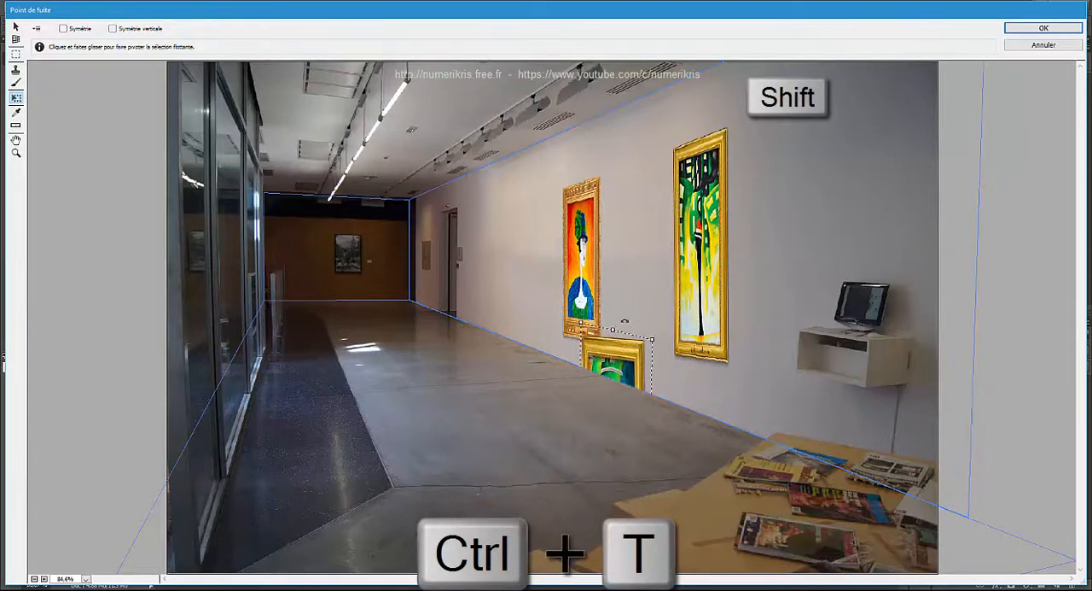
# - Raise and resize the green house painting, position it on the wall beyond the orange portrait, and apply Vanishing Point
pyautogui.moveTo(634, 346)
pyautogui.mouseDown()
pyautogui.moveTo(667, 239)
pyautogui.moveTo(710, 228)
pyautogui.moveTo(695, 288)
pyautogui.mouseUp()
pyautogui.moveTo(673, 347); pyautogui.dragTo(658, 206)
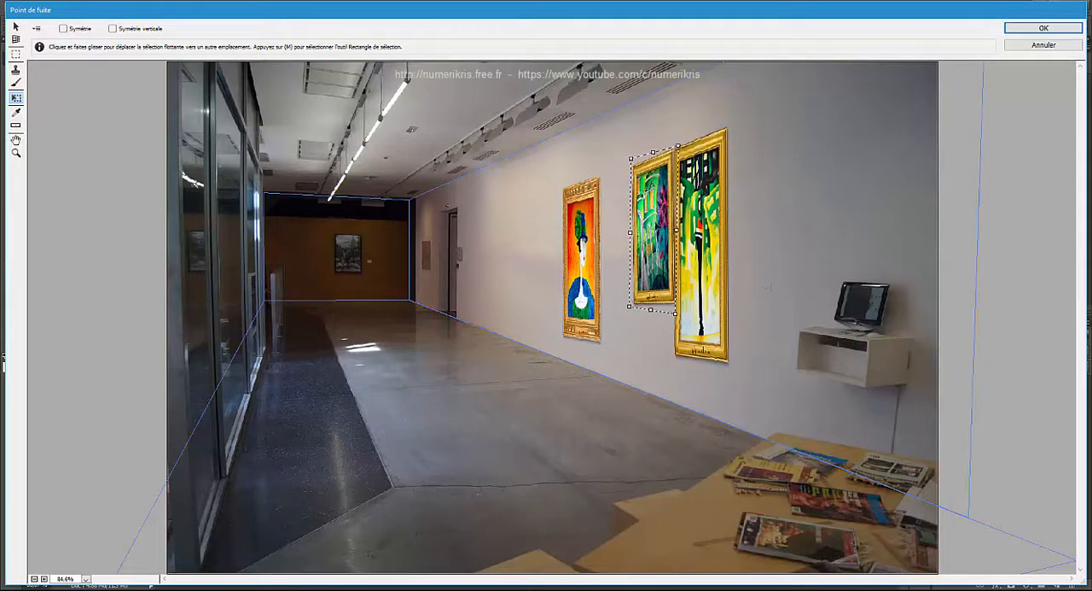
pyautogui.moveTo(629, 307); pyautogui.dragTo(597, 352)
pyautogui.moveTo(617, 290)
pyautogui.mouseDown()
pyautogui.moveTo(430, 282)
pyautogui.moveTo(563, 289)
pyautogui.moveTo(499, 283)
pyautogui.mouseUp()
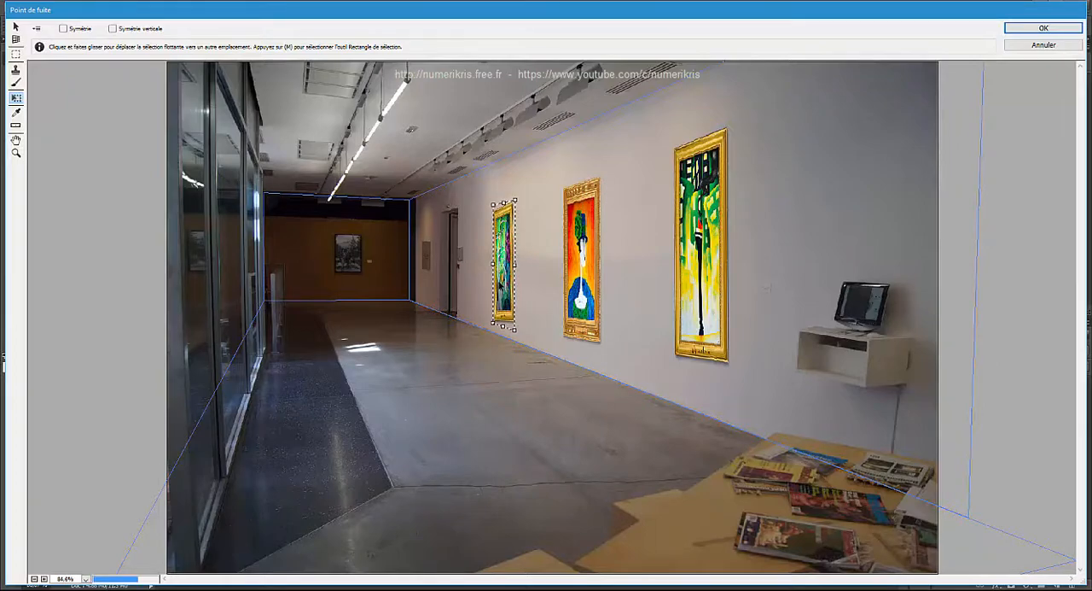
pyautogui.press('Return')
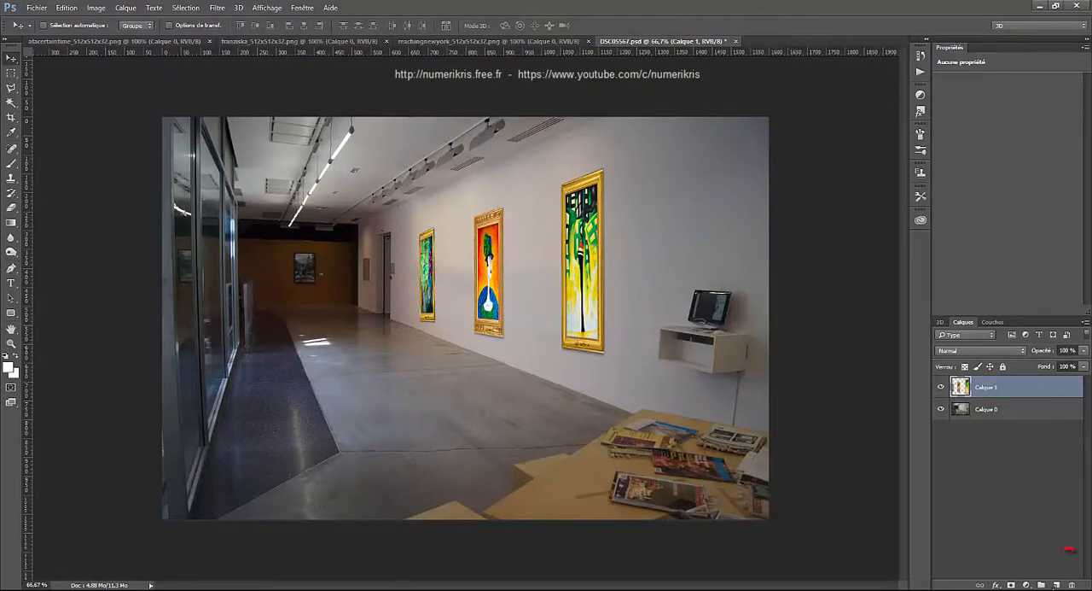
# - Add an empty layer above Calque 1 and copy the entire framed portrait image from franziska_512x512x32.png
pyautogui.click(1058, 584)
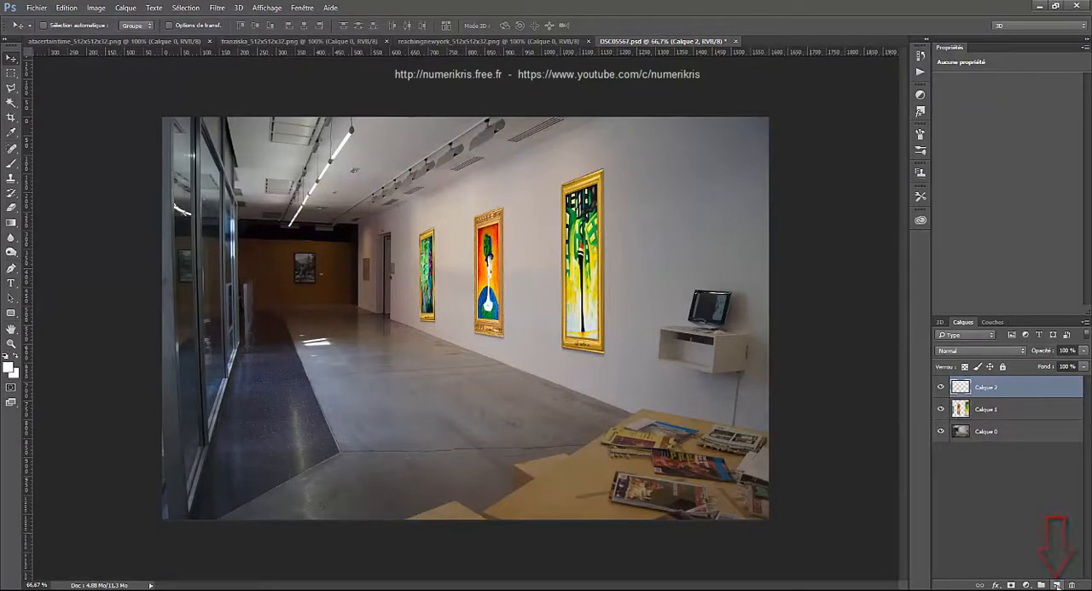
pyautogui.click(298, 42)
pyautogui.hotkey('ctrl', 'a')
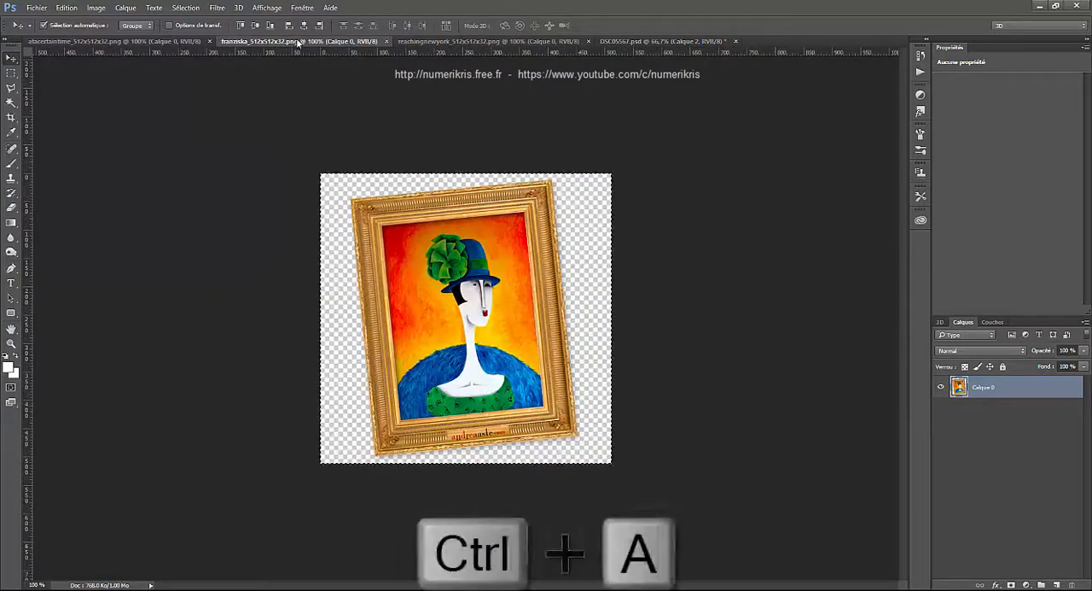
pyautogui.hotkey('ctrl', 'c')
# - Open Vanishing Point on the new empty layer of DSC05567.psd and paste the copied portrait
pyautogui.click(636, 41)
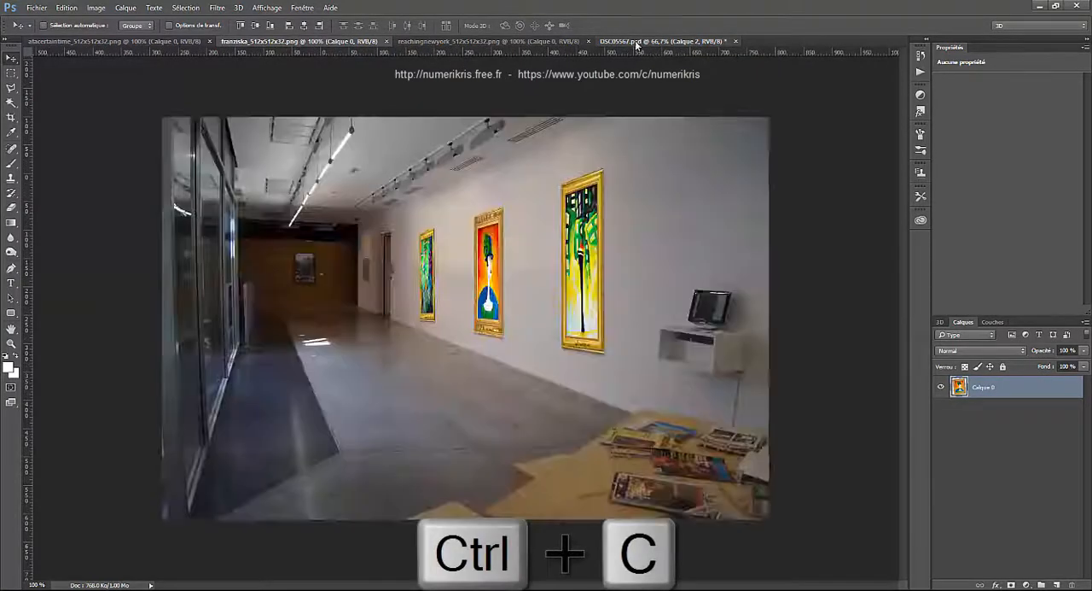
pyautogui.click(217, 8)
pyautogui.click(224, 106)
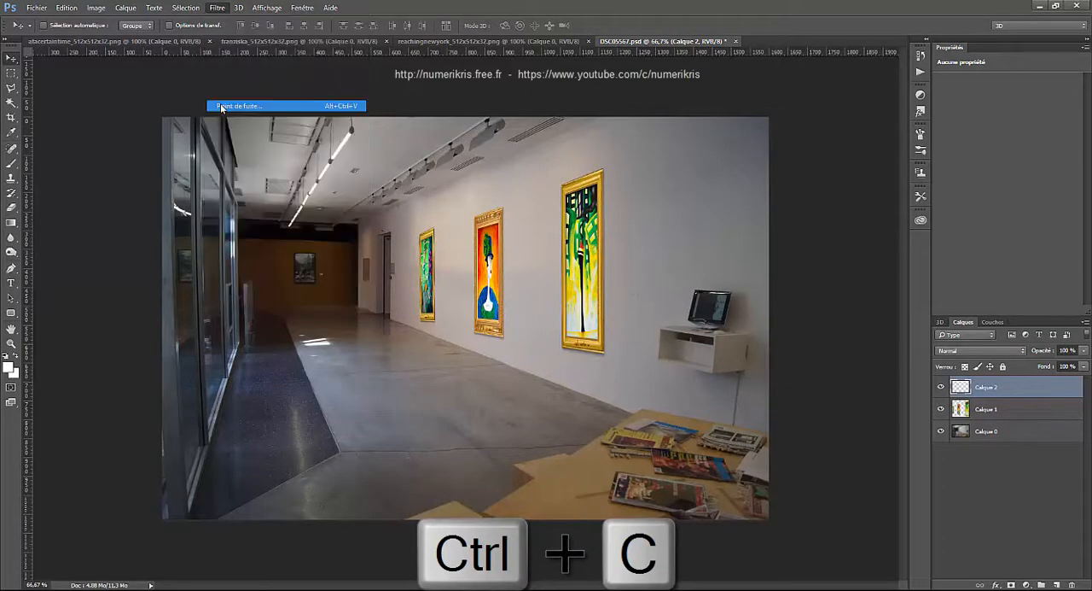
pyautogui.hotkey('ctrl', 'v')
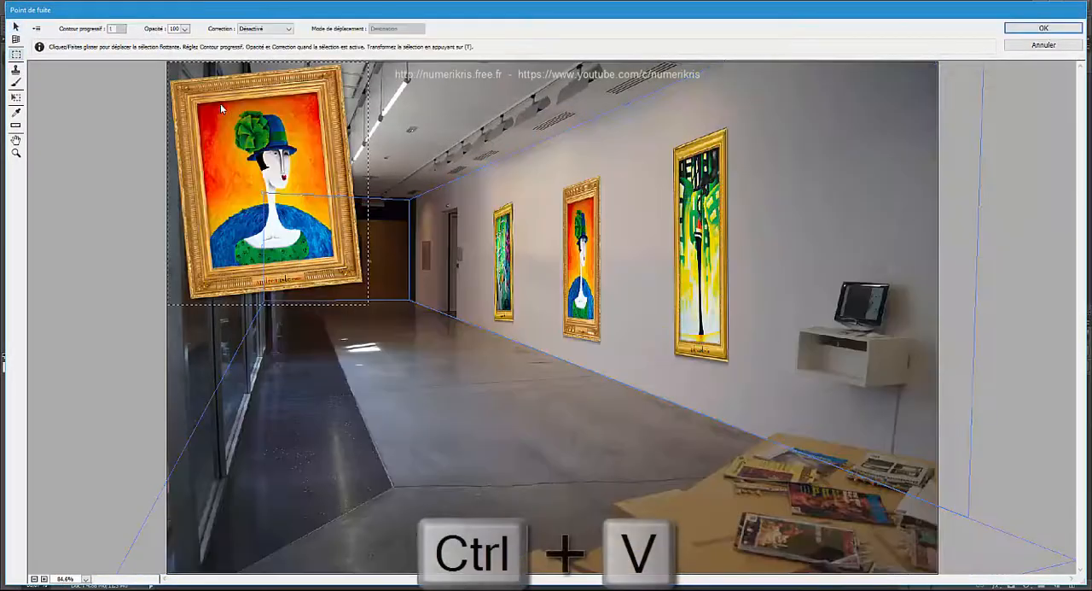
# - Place the pasted portrait on the dark back wall's plane and scale it down proportionally
pyautogui.moveTo(234, 127); pyautogui.dragTo(329, 246)
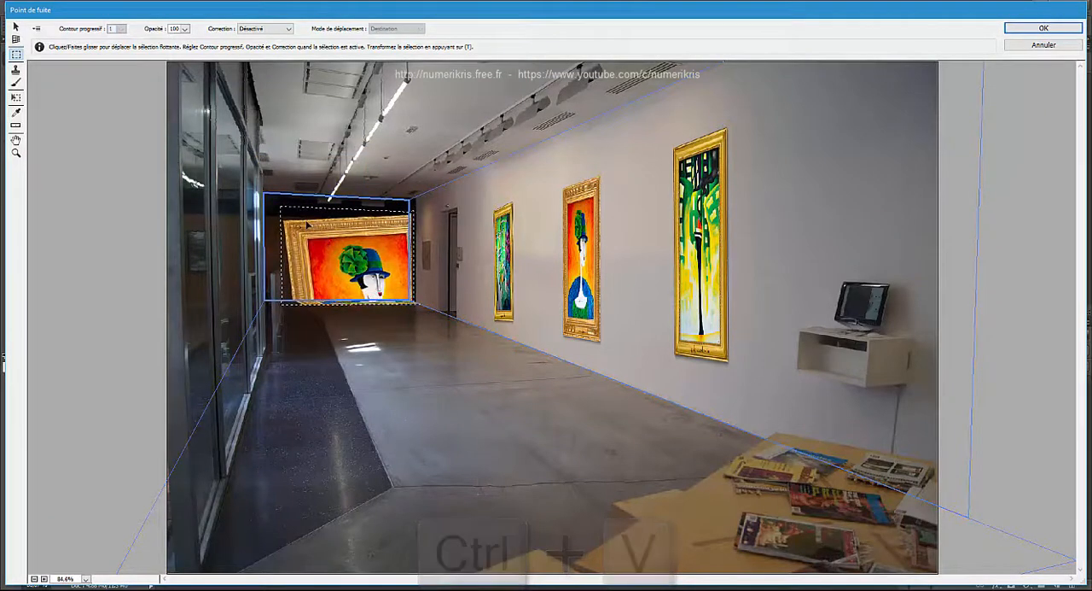
pyautogui.hotkey('ctrl', 't')
pyautogui.press('shift')
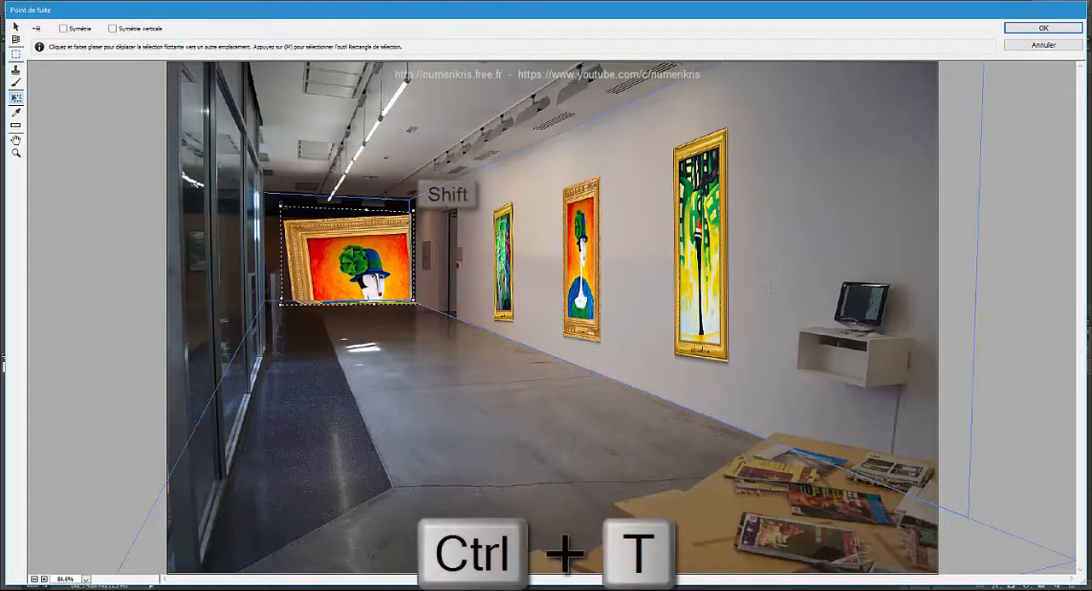
pyautogui.moveTo(283, 207)
pyautogui.mouseDown()
pyautogui.moveTo(337, 267)
pyautogui.moveTo(296, 238)
pyautogui.mouseUp()
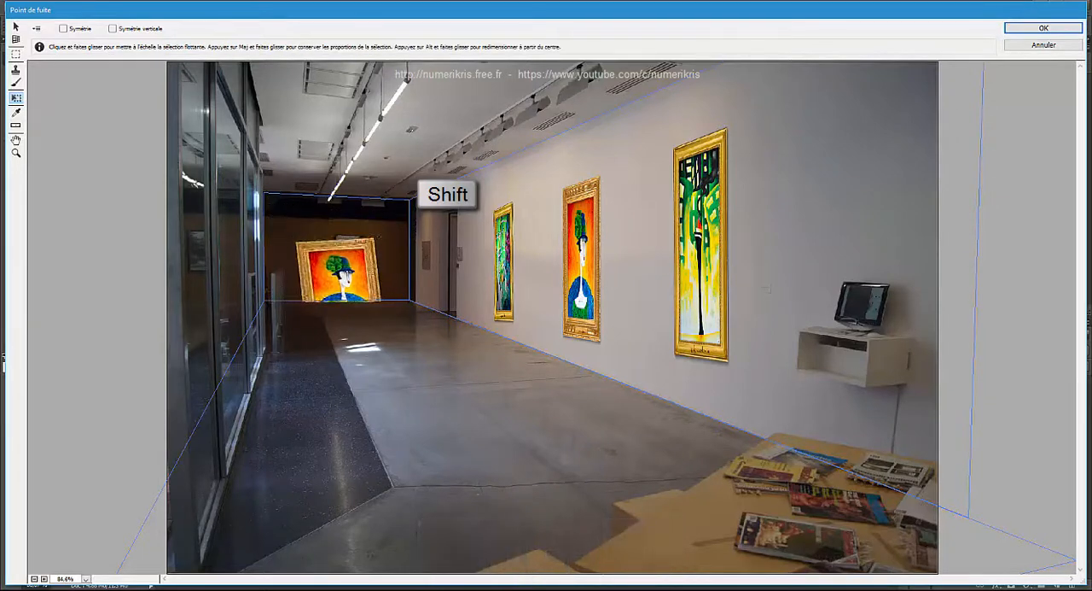
# - Shrink and straighten the portrait beside the existing picture on the back wall, and apply Vanishing Point
pyautogui.moveTo(324, 273); pyautogui.dragTo(333, 276)
pyautogui.moveTo(300, 232)
pyautogui.mouseDown()
pyautogui.moveTo(287, 241)
pyautogui.moveTo(297, 248)
pyautogui.mouseUp()
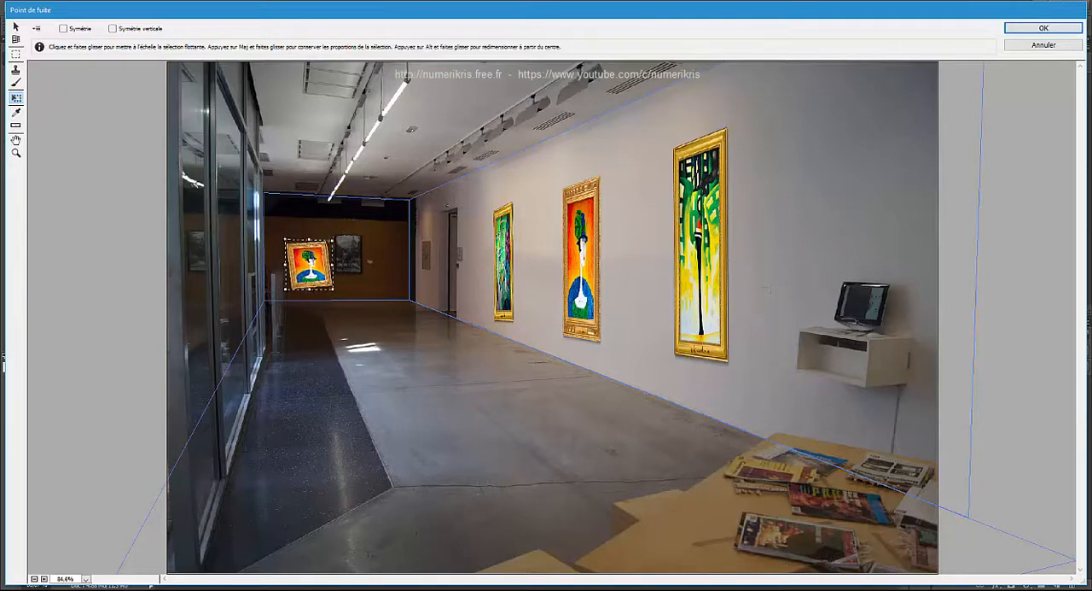
pyautogui.moveTo(335, 238)
pyautogui.mouseDown()
pyautogui.moveTo(312, 258)
pyautogui.moveTo(309, 249)
pyautogui.mouseUp()
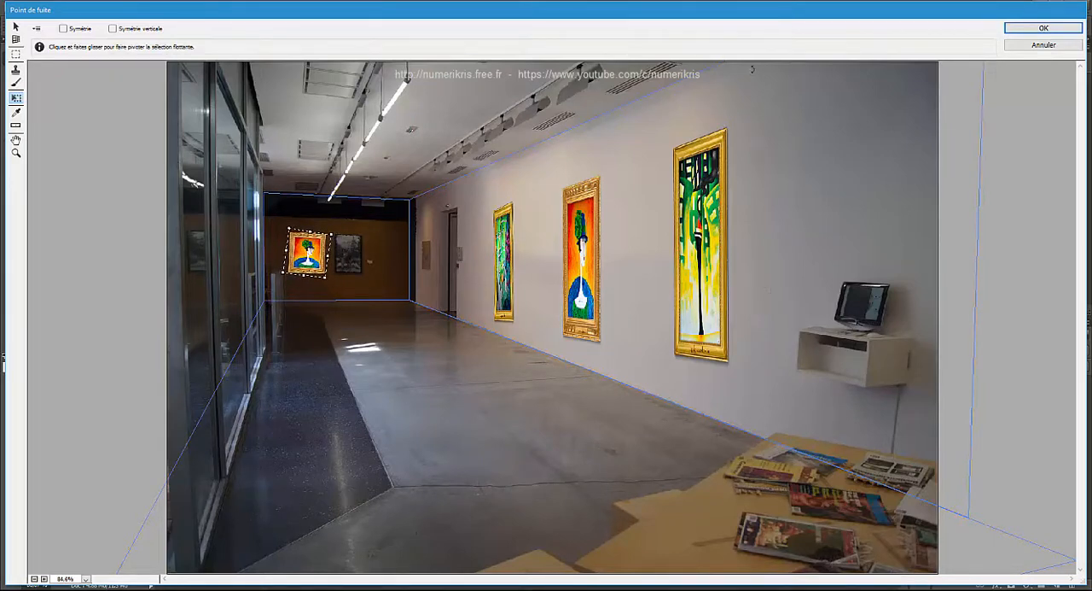
pyautogui.click(1075, 31)
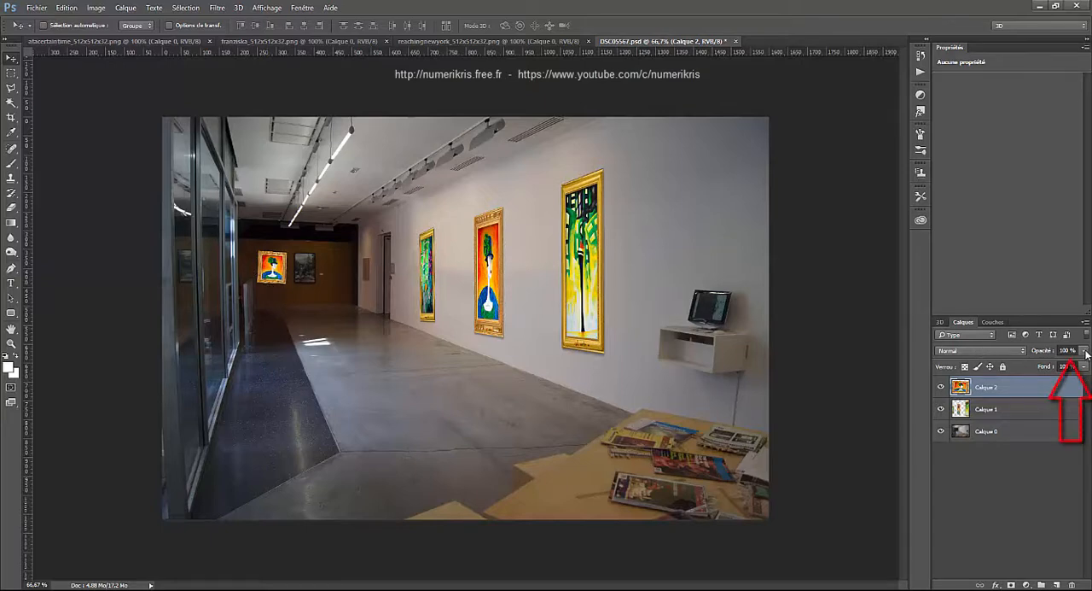
# - Lower the opacity of Calque 2 to blend the back-wall portrait into the dim room, and deselect the layer
pyautogui.moveTo(1059, 370); pyautogui.dragTo(1058, 370)
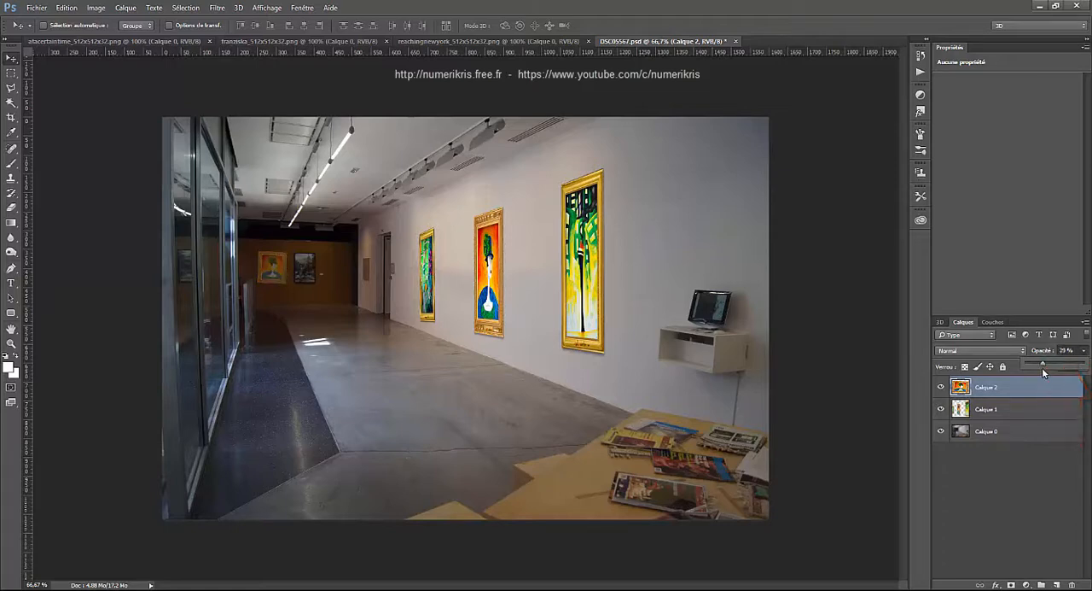
pyautogui.click(992, 478)
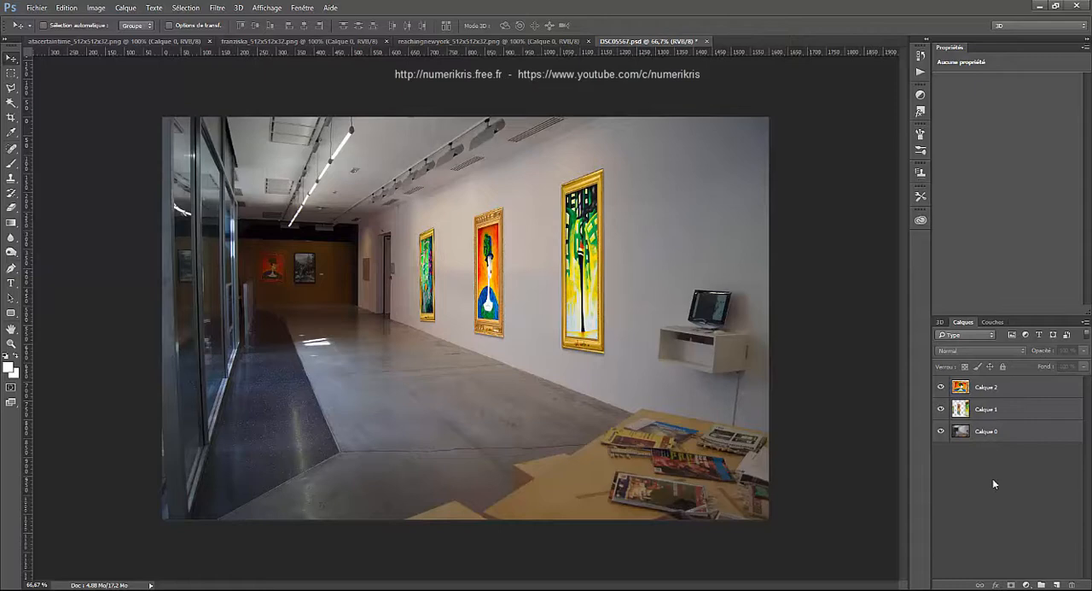
# - Add the text "©ADN" on a new layer and position it over the middle of the gallery floor
pyautogui.click(1057, 585)
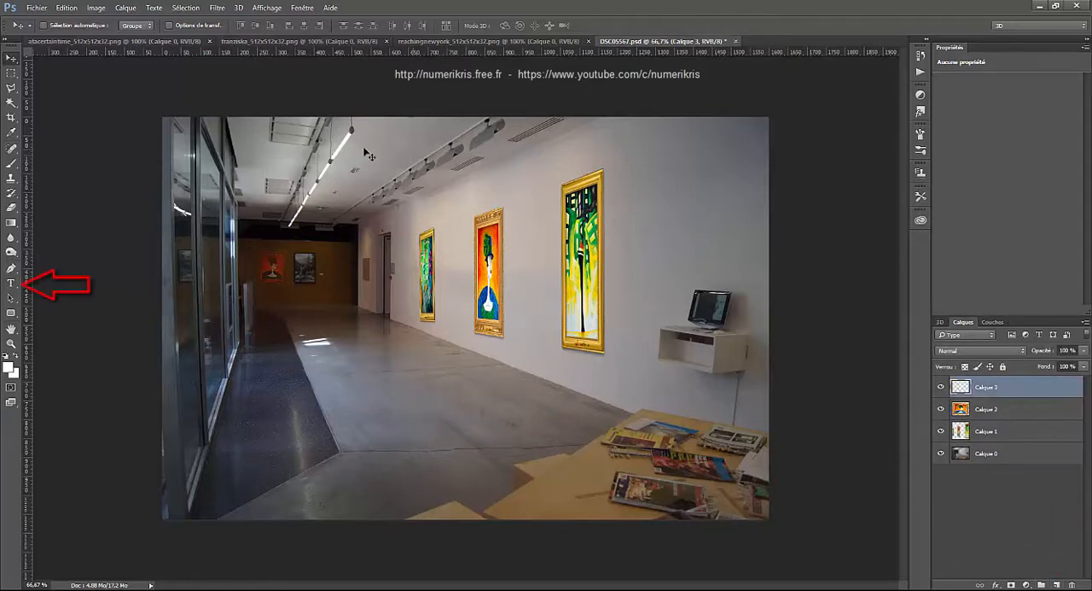
pyautogui.click(12, 283)
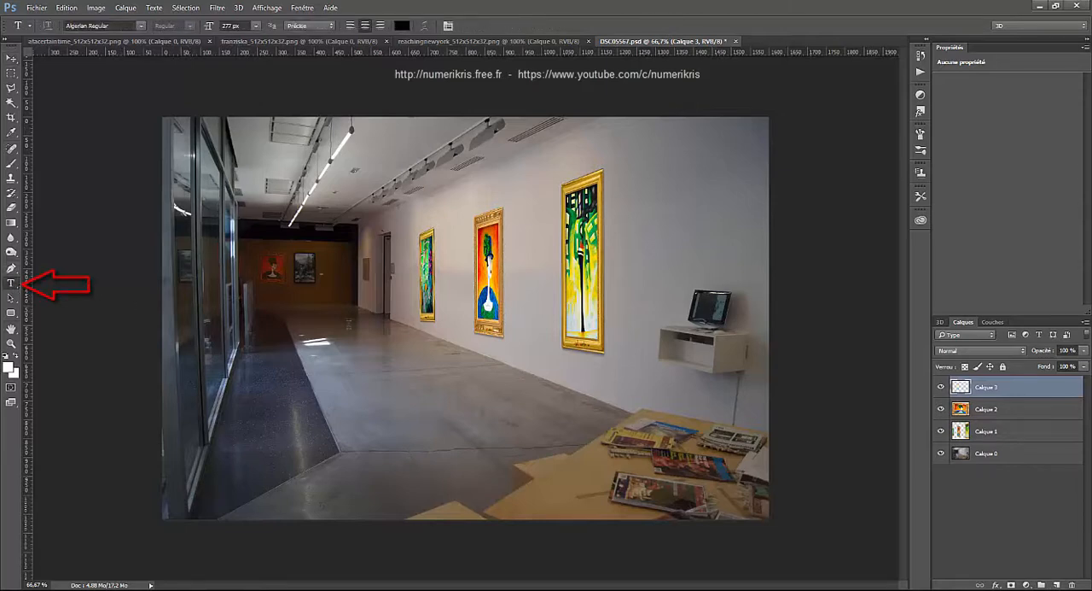
pyautogui.click(328, 367)
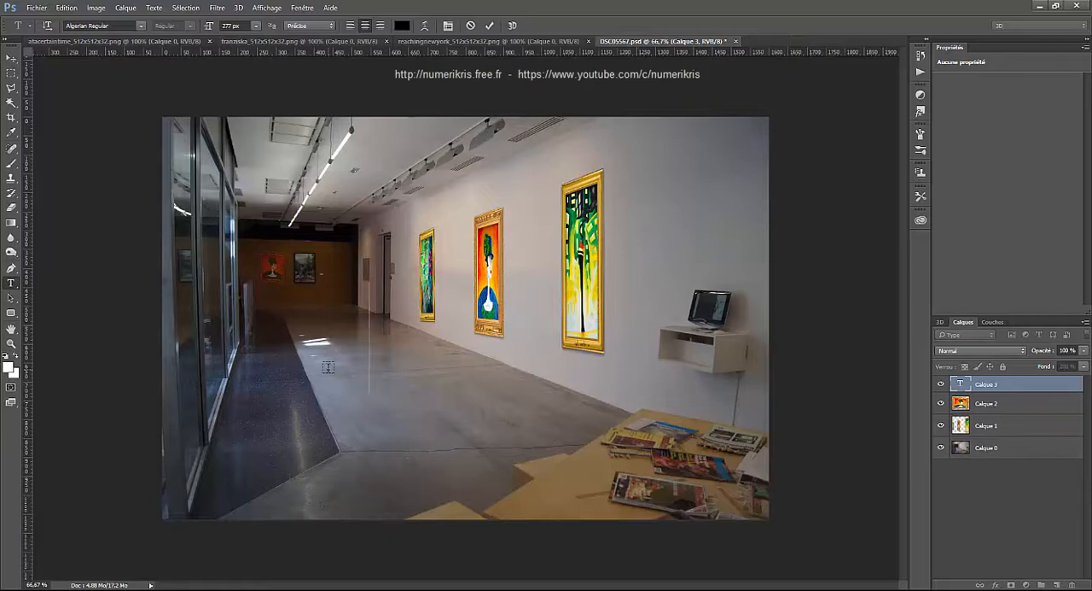
pyautogui.write('©ADN')
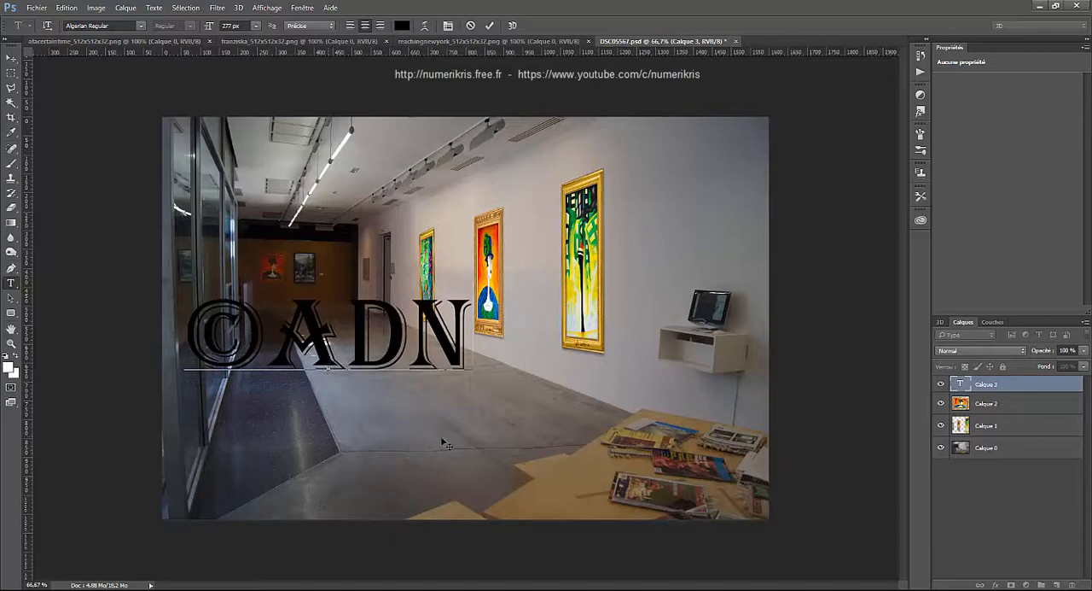
pyautogui.moveTo(442, 439); pyautogui.dragTo(516, 464)
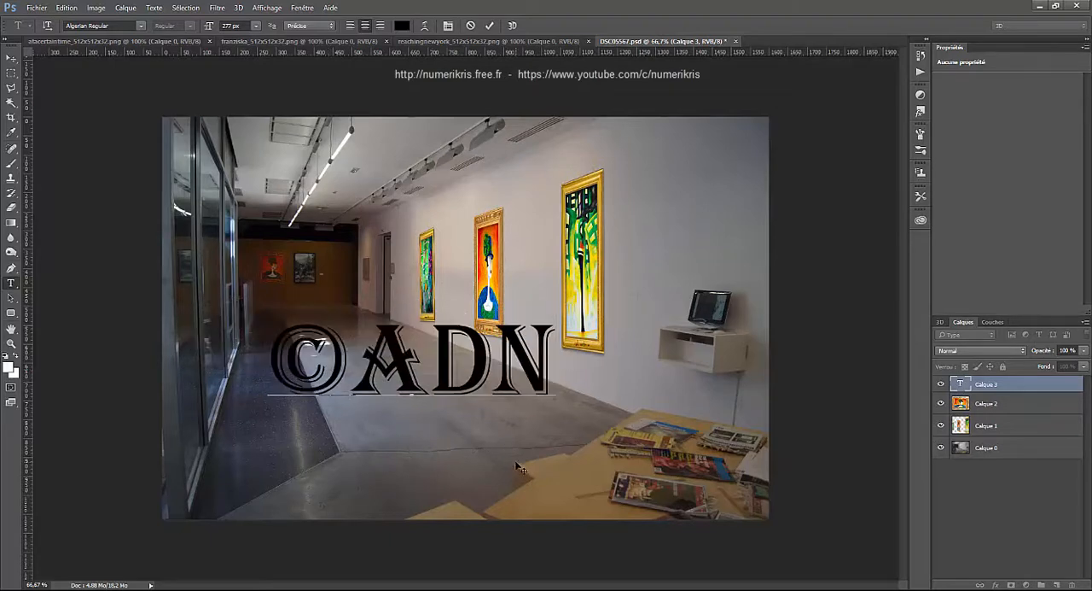
pyautogui.click(490, 25)
# - Copy the entire ©ADN text layer, clear the selection, and hide that layer
pyautogui.hotkey('ctrl', 'a')
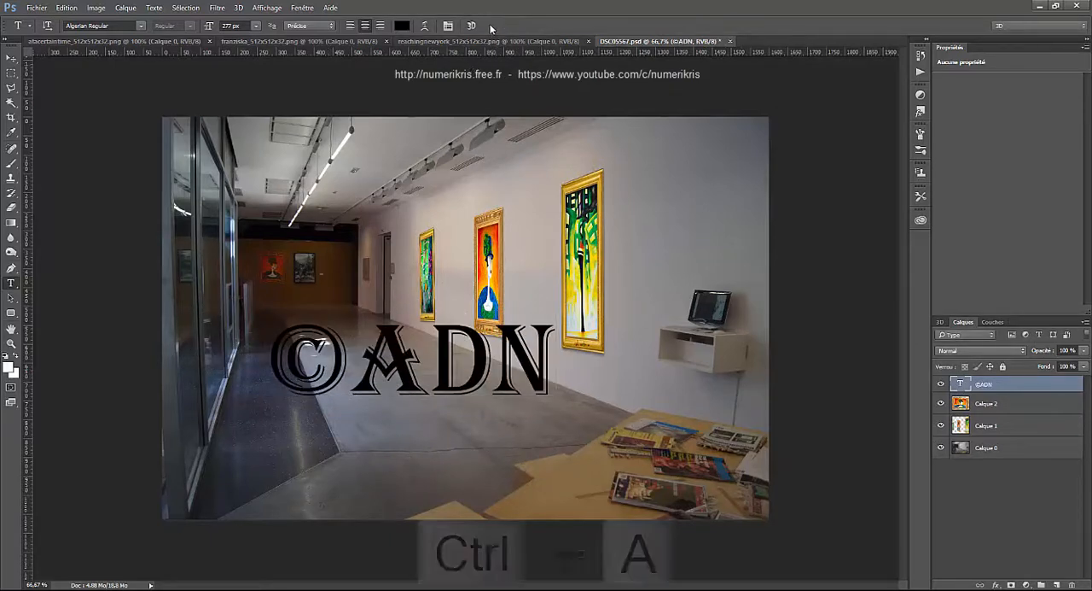
pyautogui.hotkey('ctrl', 'c')
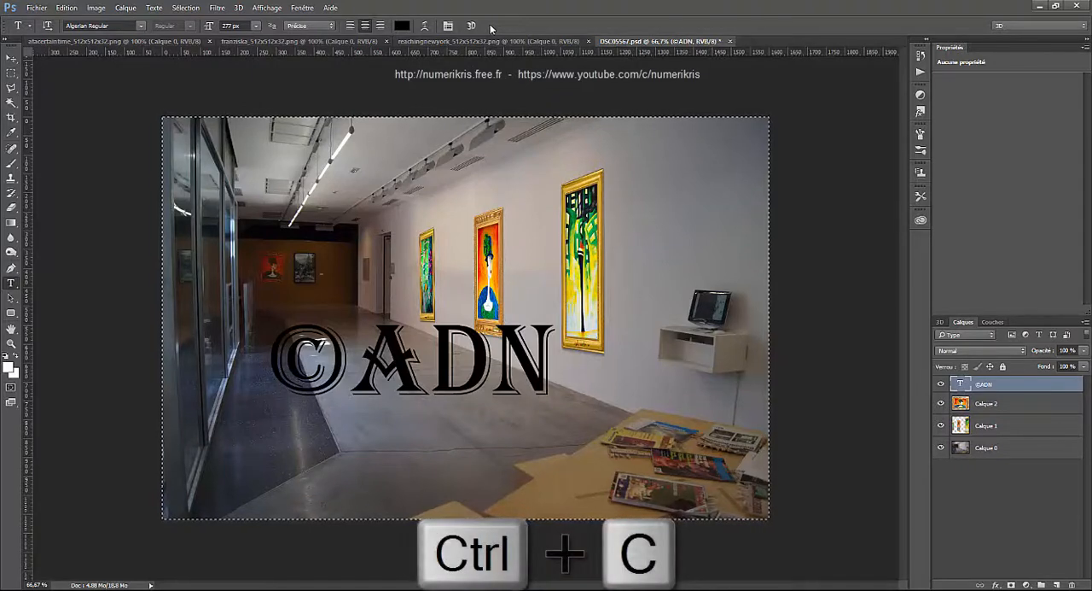
pyautogui.hotkey('ctrl', 'd')
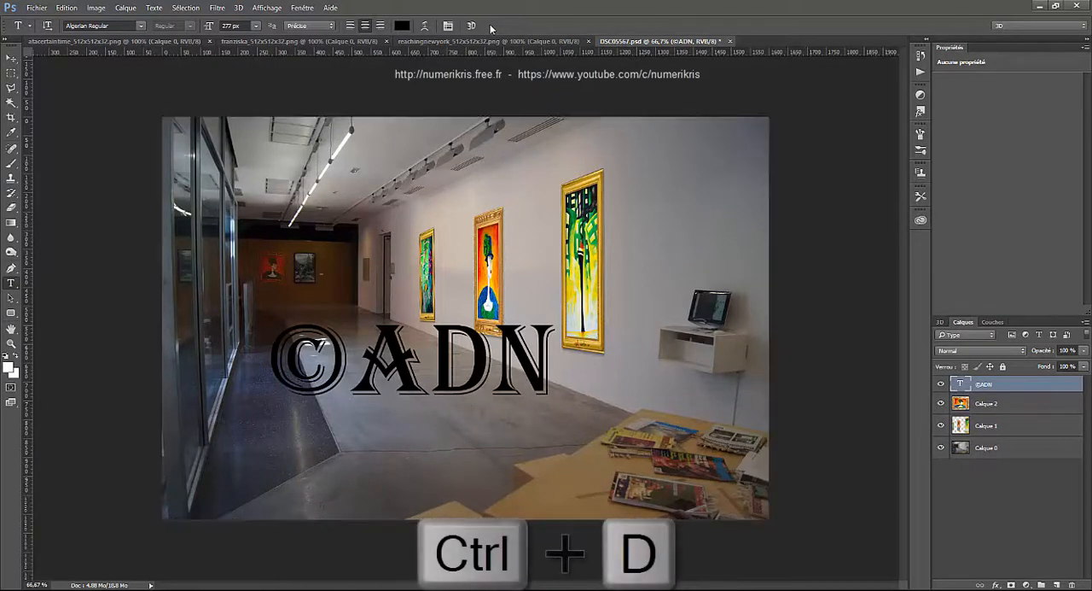
pyautogui.click(941, 384)
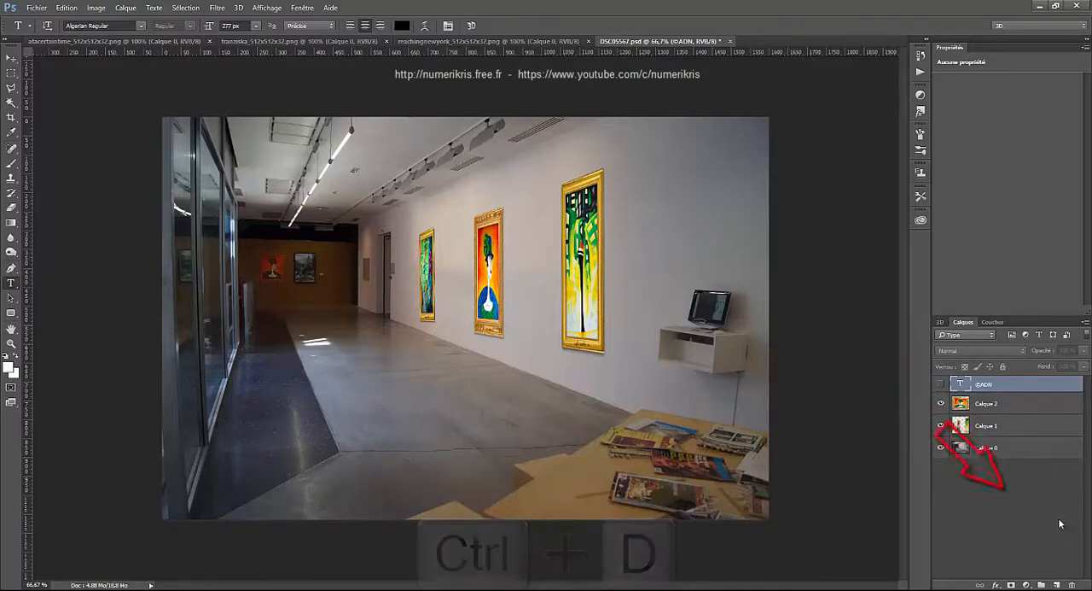
# - Create an empty layer above the hidden text layer and paste the copied ©ADN text into Vanishing Point
pyautogui.click(1058, 583)
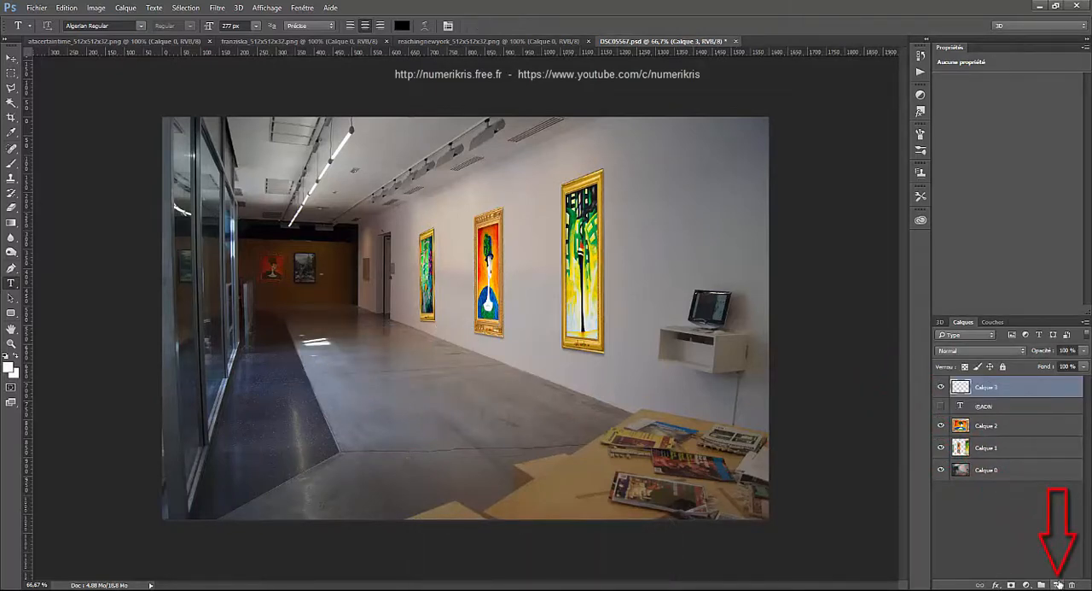
pyautogui.click(219, 8)
pyautogui.click(229, 107)
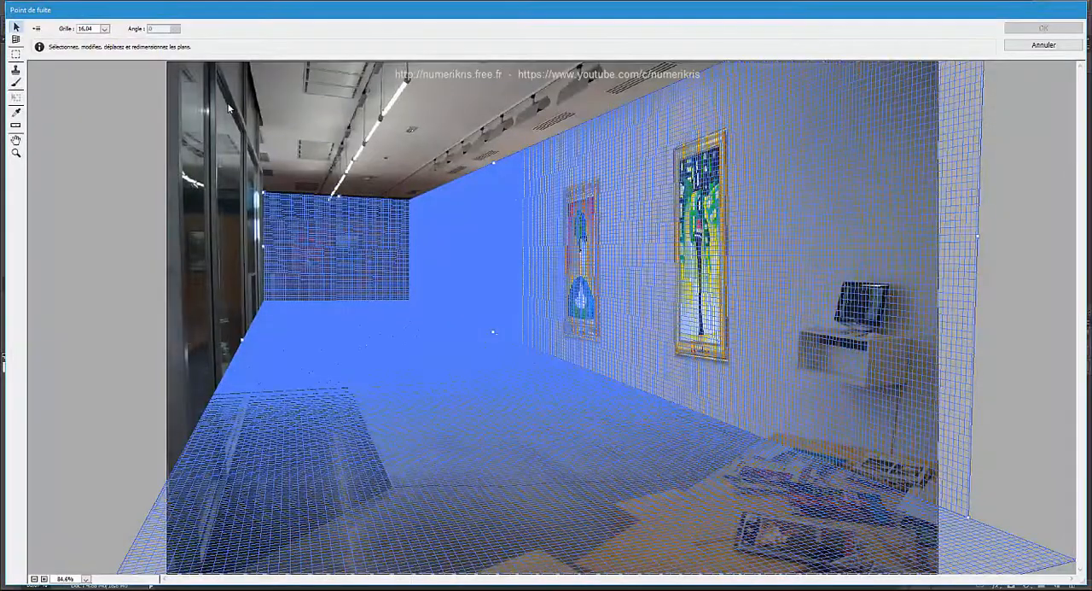
pyautogui.hotkey('ctrl', 'v')
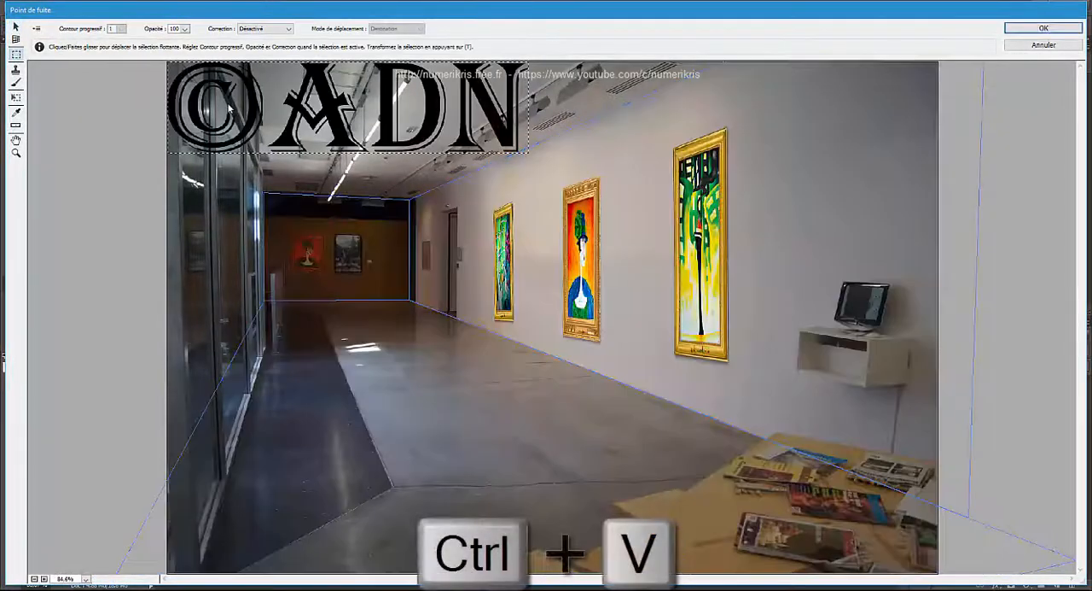
# - Place the pasted ©ADN text on the floor plane, scaled down and rotated to run lengthwise with the © at the far end
pyautogui.moveTo(346, 107); pyautogui.dragTo(632, 418)
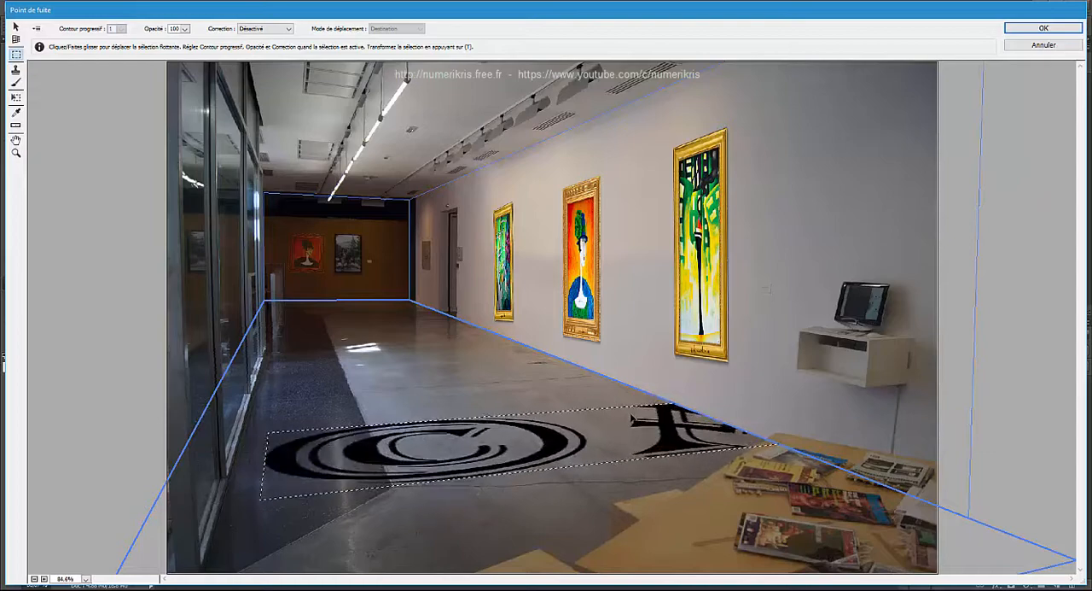
pyautogui.hotkey('ctrl', 't')
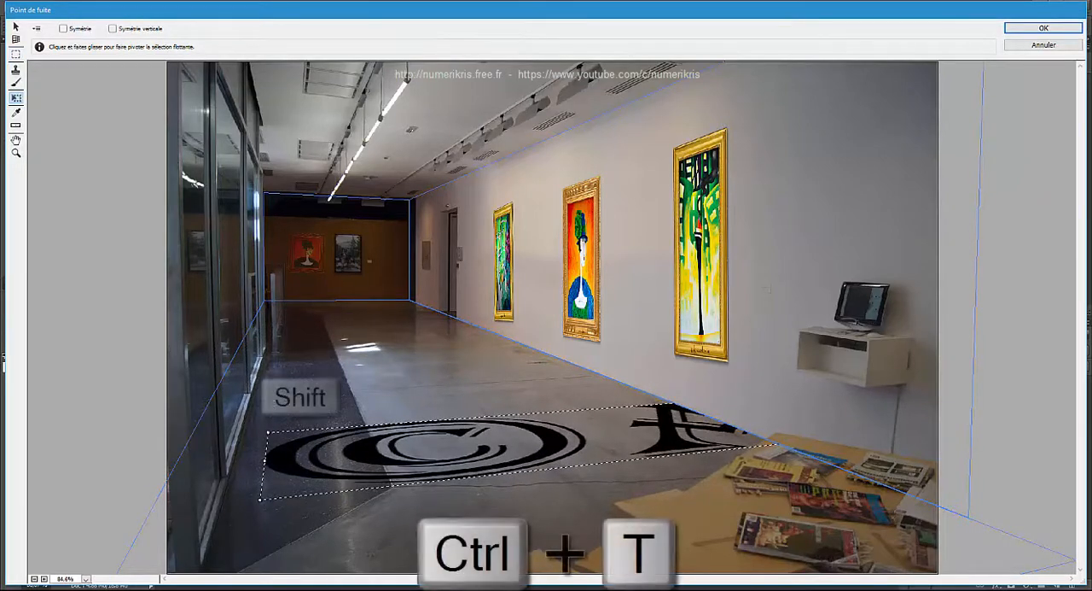
pyautogui.moveTo(268, 434); pyautogui.dragTo(474, 379)
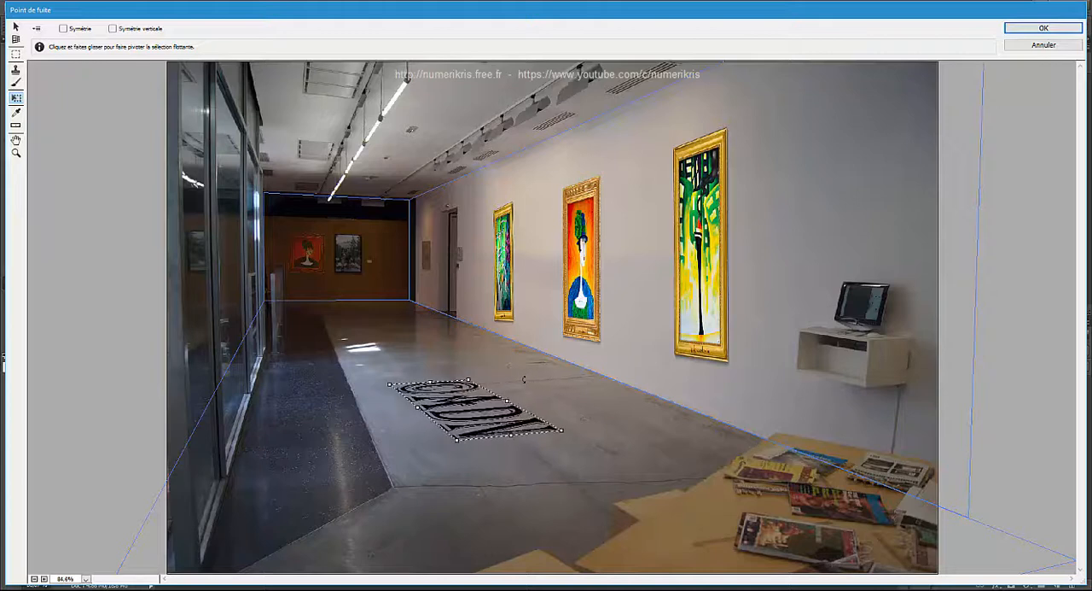
pyautogui.moveTo(477, 418); pyautogui.dragTo(395, 369)
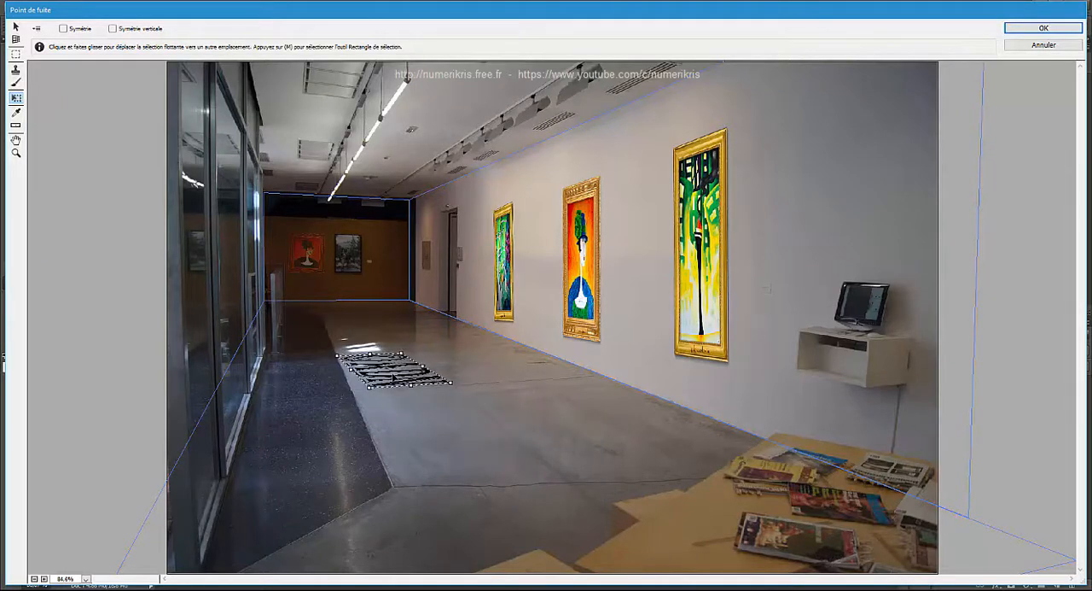
pyautogui.moveTo(477, 384); pyautogui.dragTo(471, 387)
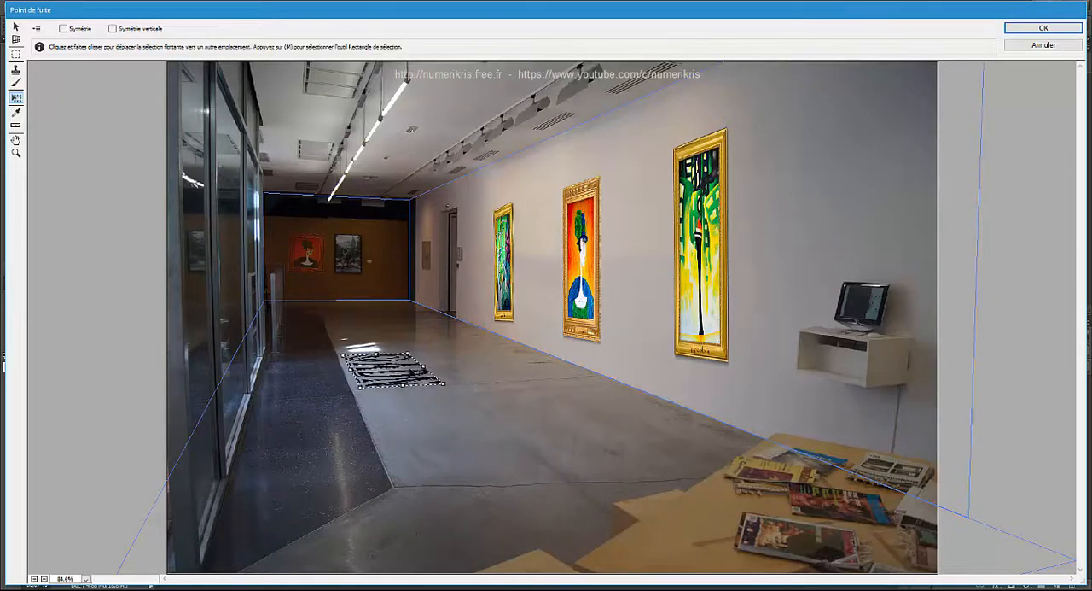
pyautogui.moveTo(408, 372); pyautogui.dragTo(405, 375)
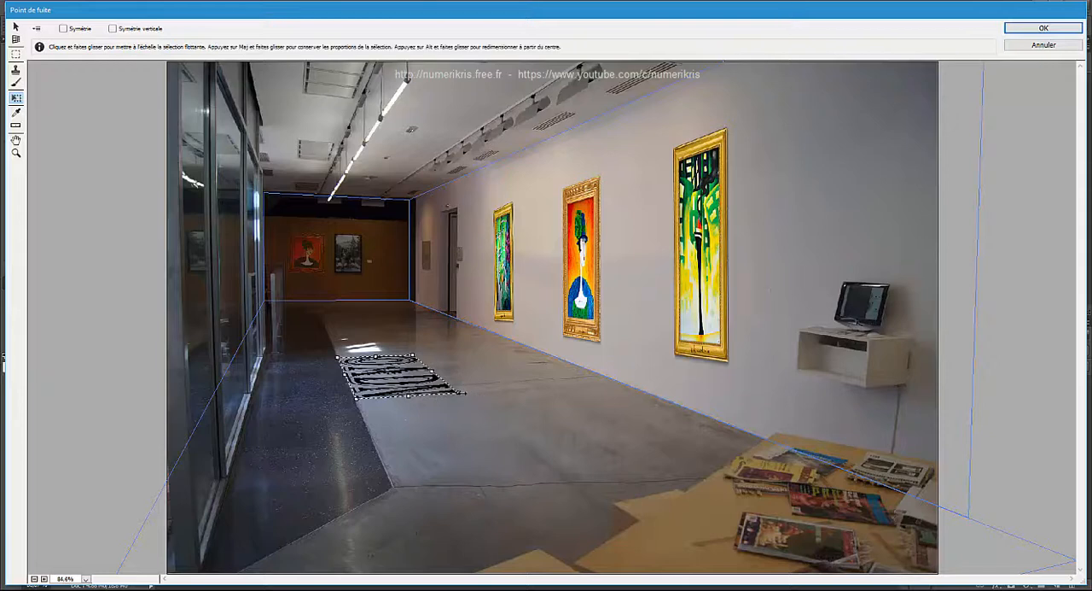
# - Enlarge the ©ADN text along the floor and shift it toward the painting wall, applying the Vanishing Point result
pyautogui.moveTo(490, 417); pyautogui.dragTo(494, 443)
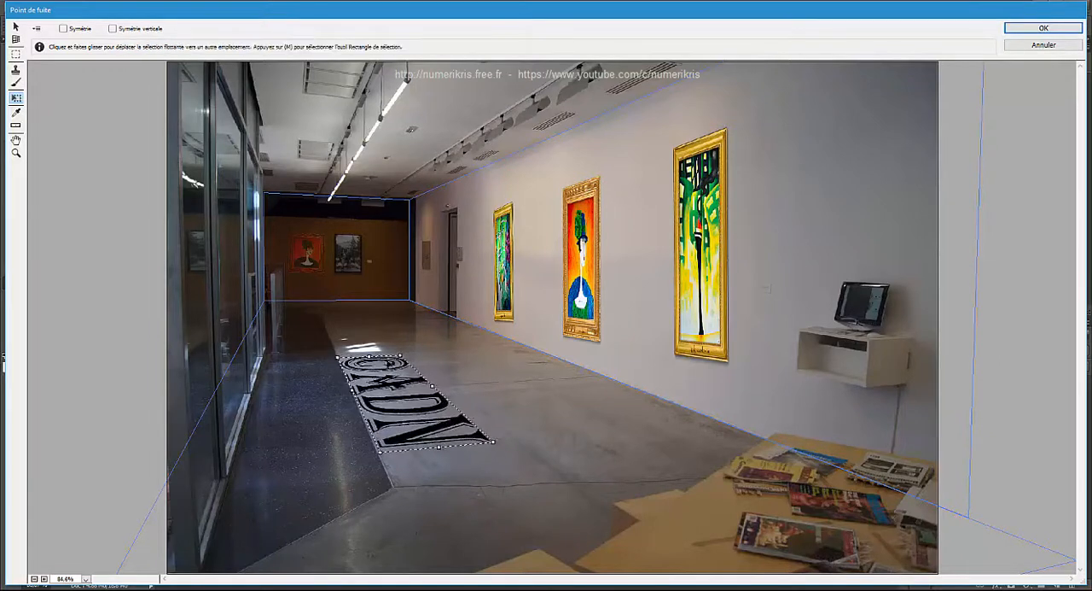
pyautogui.moveTo(340, 356); pyautogui.dragTo(331, 342)
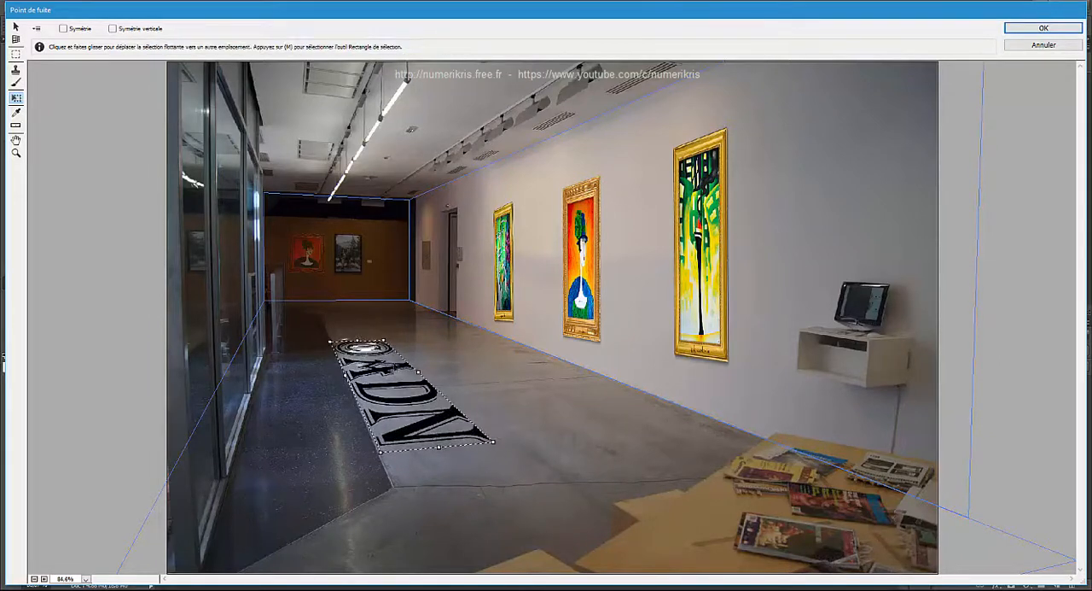
pyautogui.moveTo(419, 372); pyautogui.dragTo(500, 381)
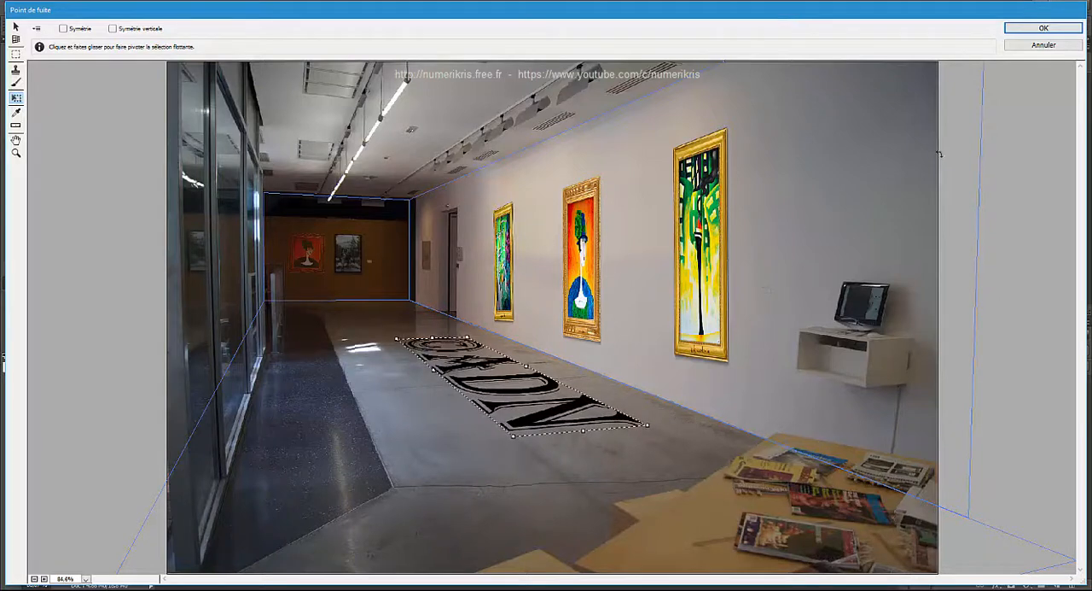
pyautogui.click(1046, 29)
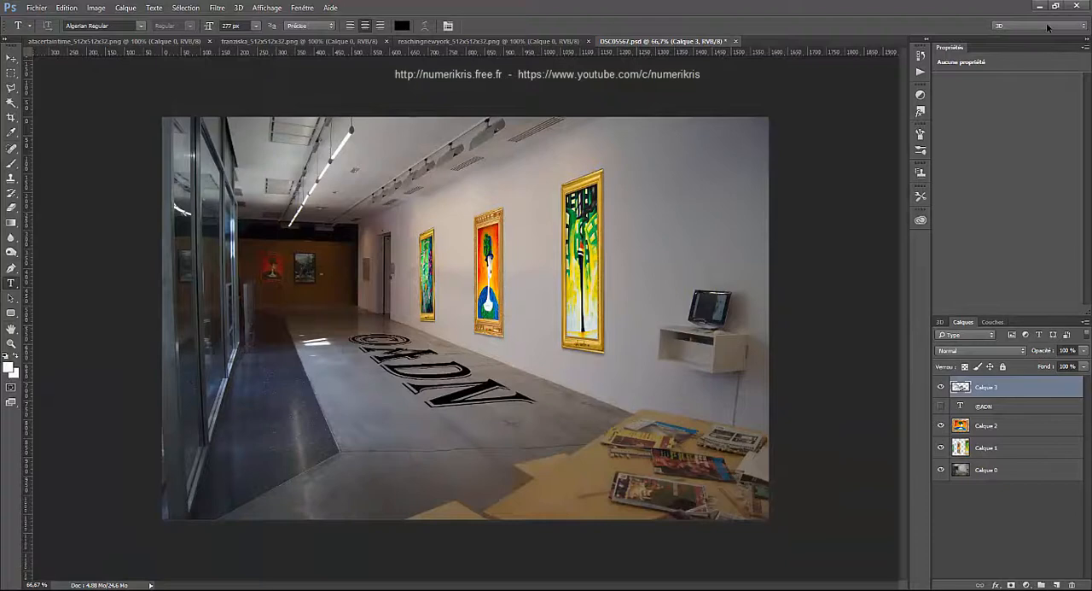
# - Lower the opacity of Calque 3 to 23 % and try the Obscurcir, Superposition and Incrustation blend modes on it
pyautogui.click(1084, 351)
pyautogui.moveTo(1063, 366)
pyautogui.mouseDown()
pyautogui.moveTo(1030, 364)
pyautogui.moveTo(1043, 364)
pyautogui.mouseUp()
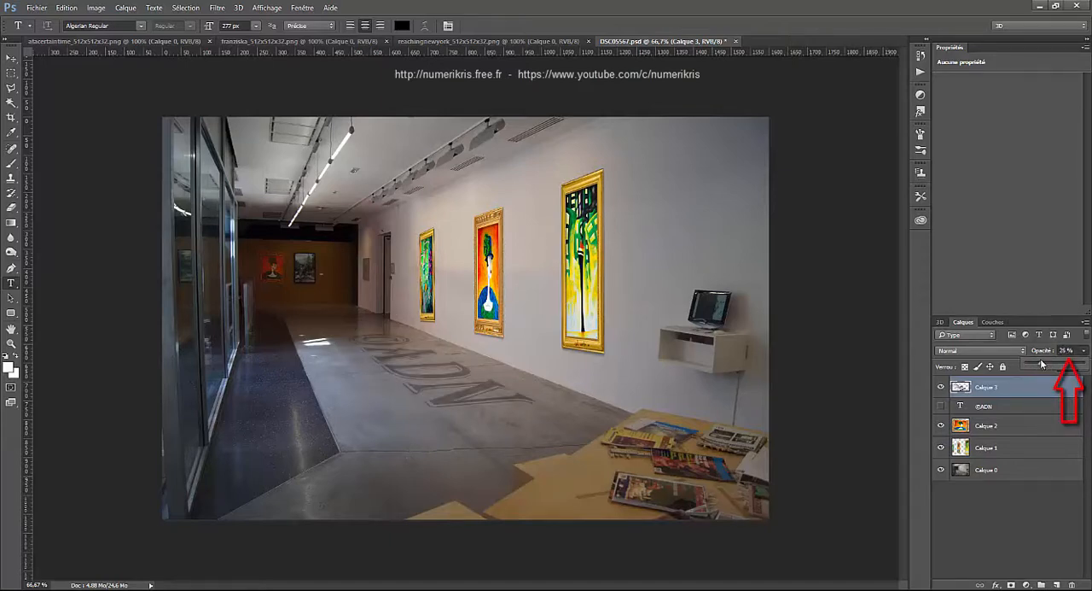
pyautogui.click(995, 351)
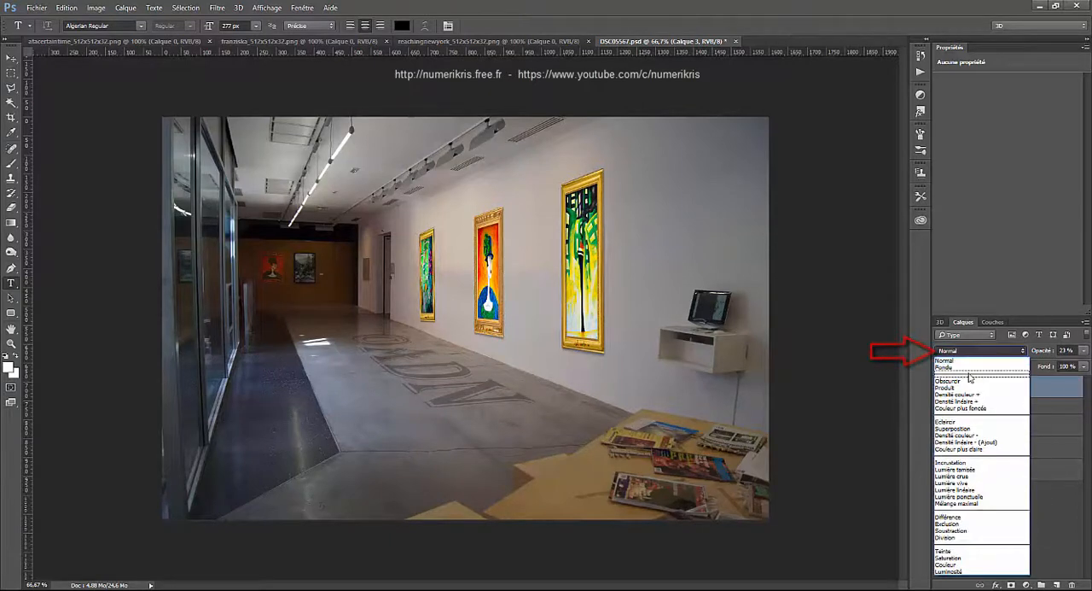
pyautogui.click(968, 383)
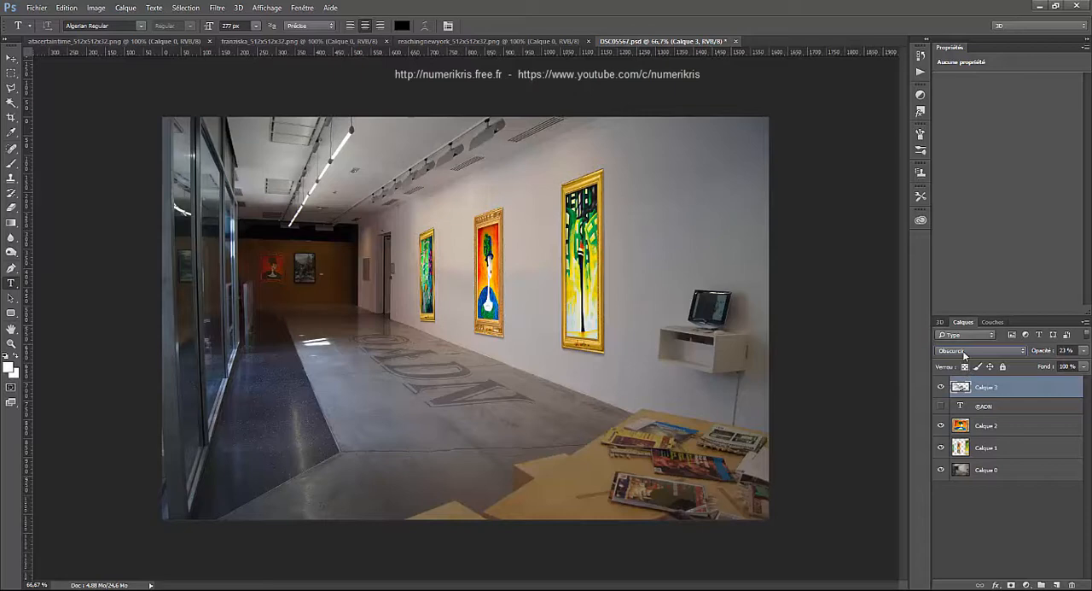
pyautogui.scroll(-5, 964, 351)
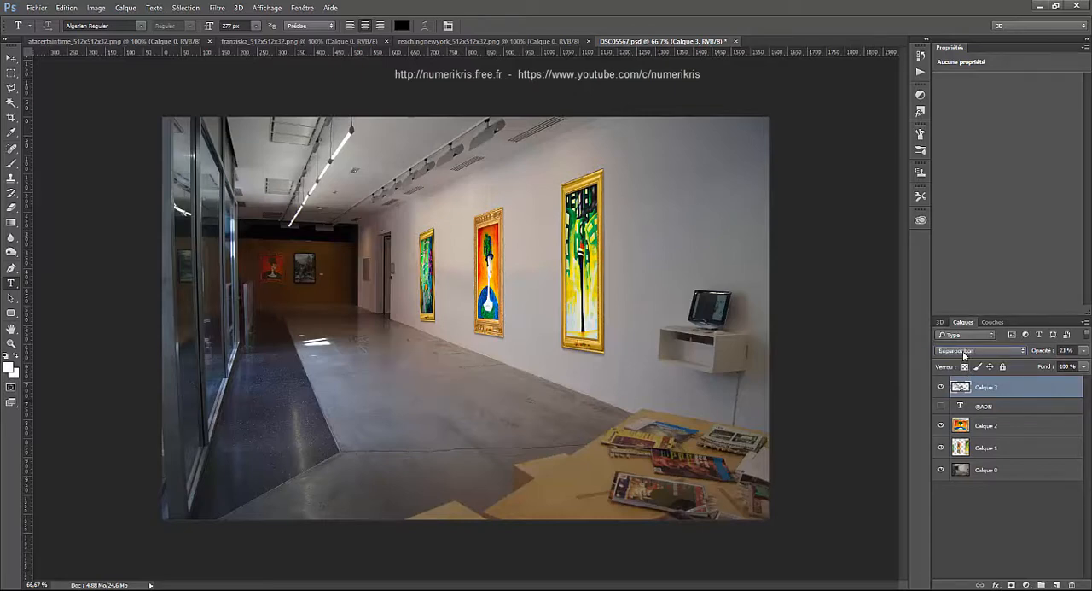
pyautogui.scroll(-4, 963, 350)
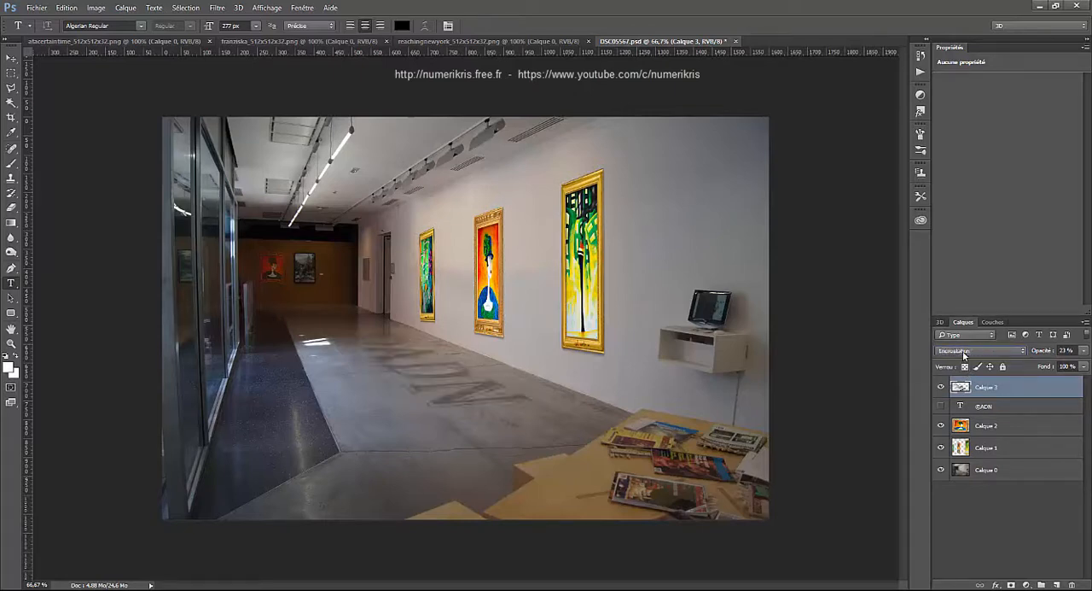